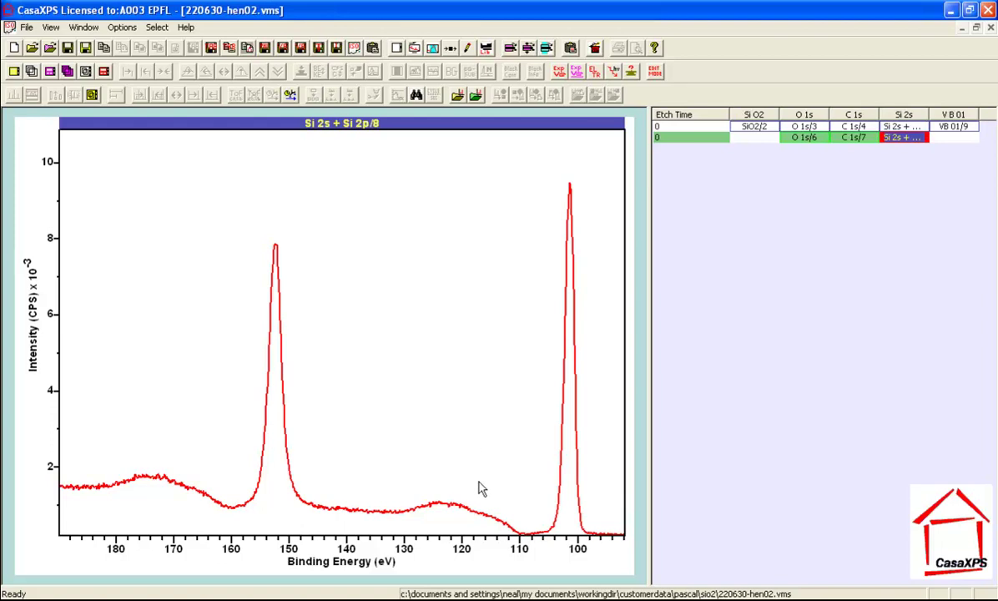
Create a quantification region around the Si 2p peak near 101 eV, spanning about 117 to 94 eV.
drag(477, 487, 621, 563)
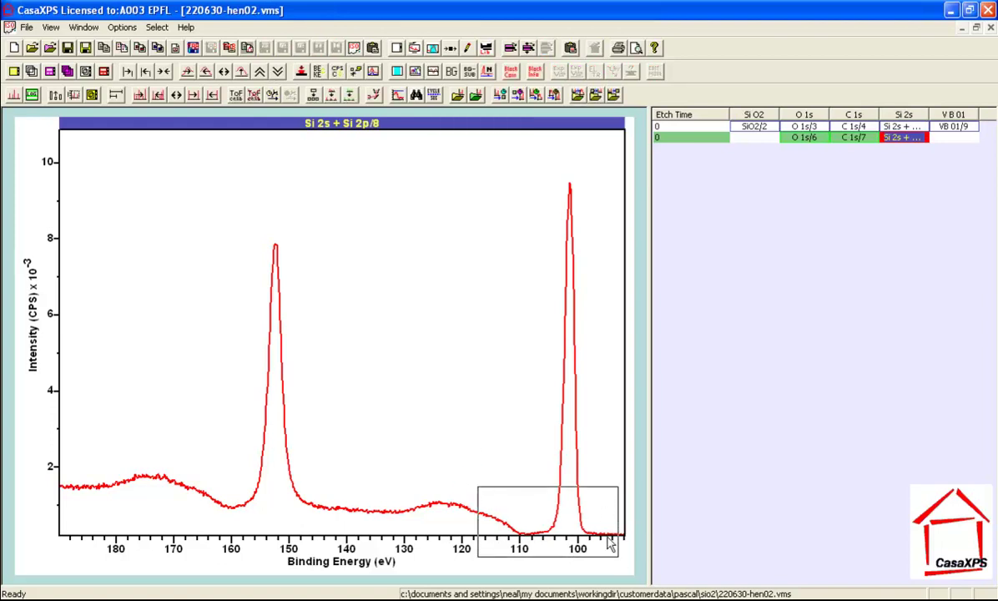
click(564, 480)
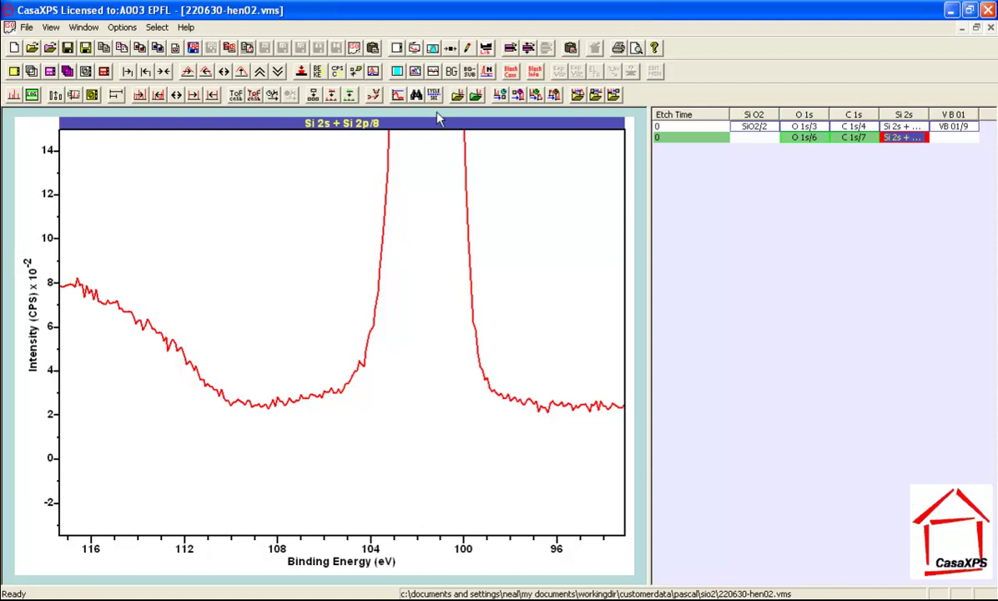
click(404, 47)
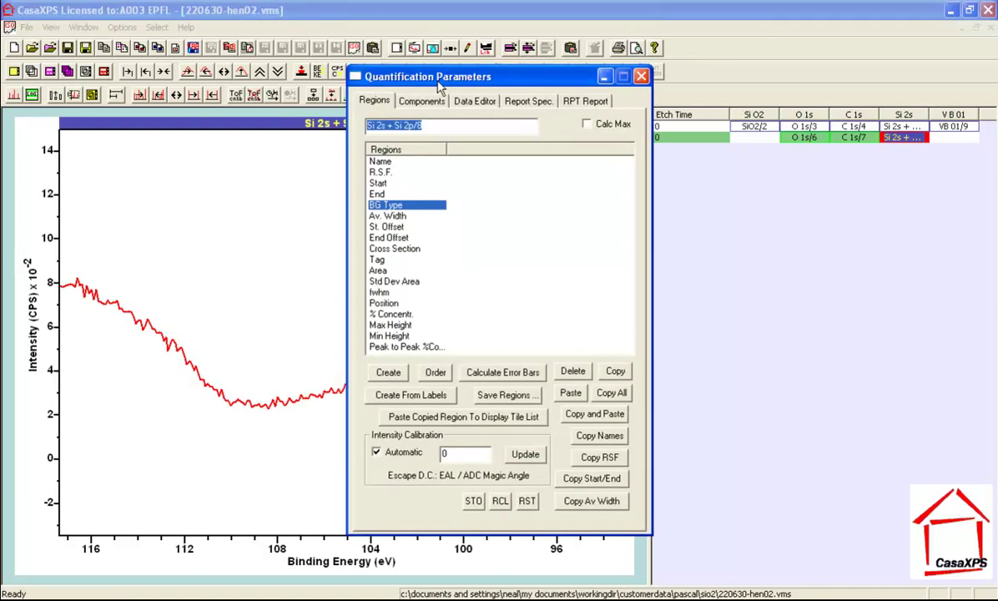
drag(399, 76, 722, 106)
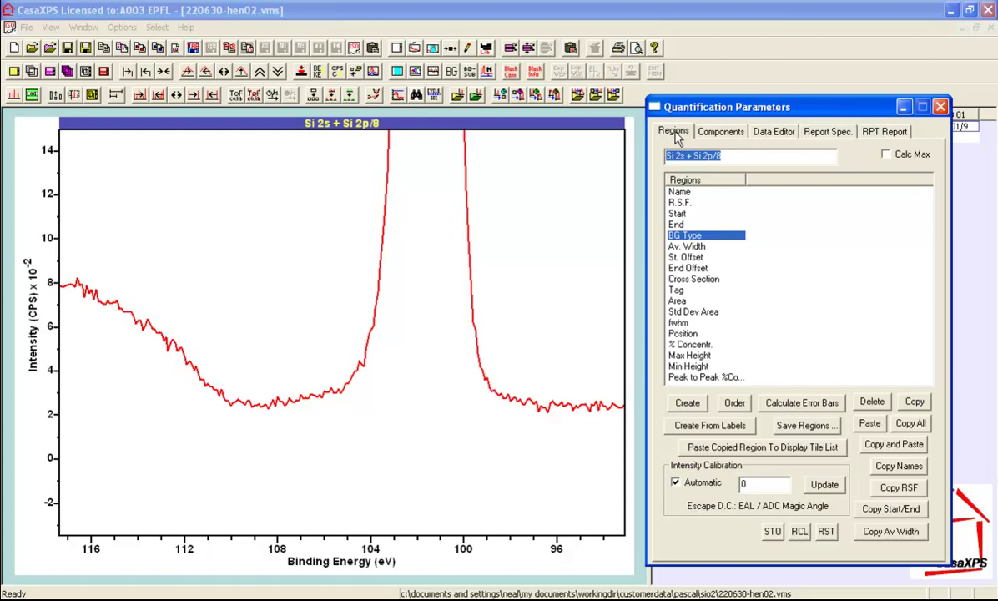
click(684, 404)
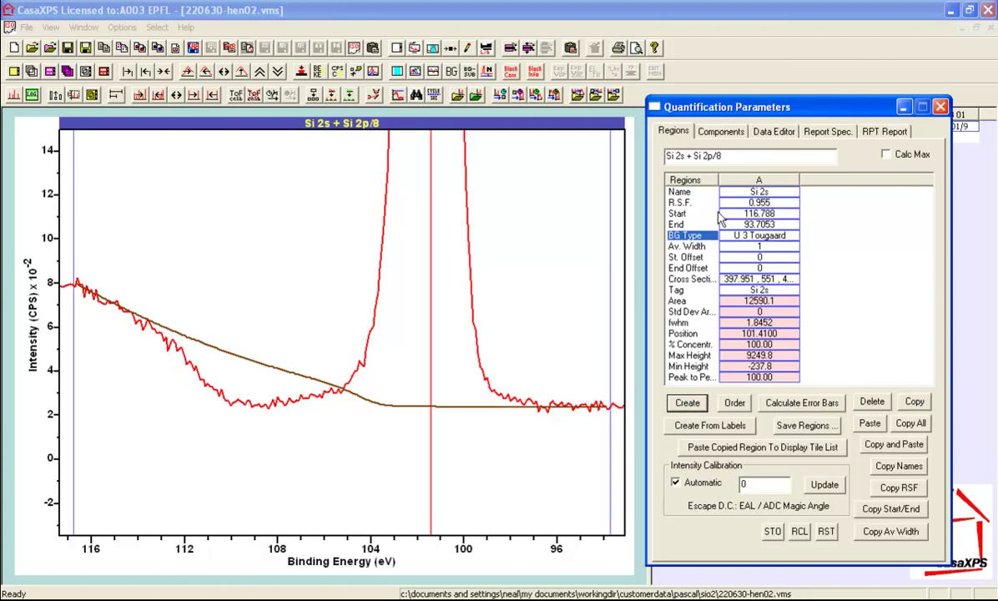
Set the region's background type to m (Min Limits) and move its start limit to about 108.6 eV.
click(766, 236)
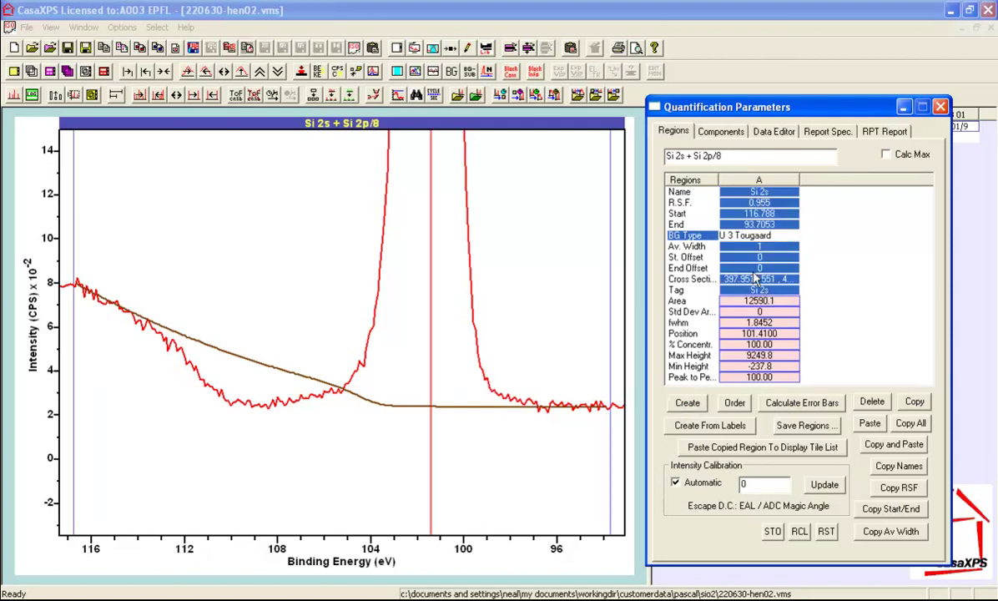
drag(785, 234, 682, 226)
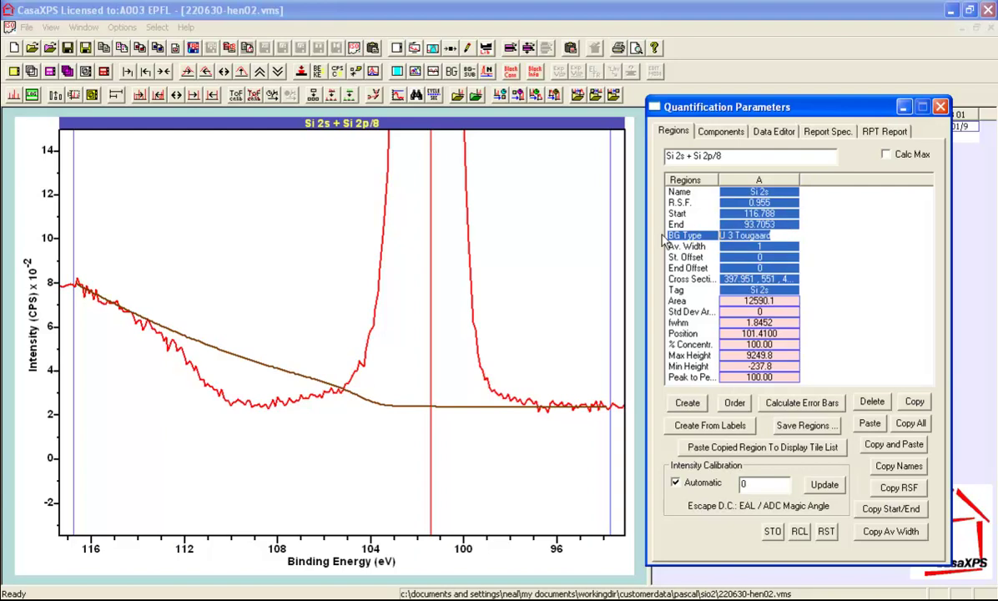
text(m)
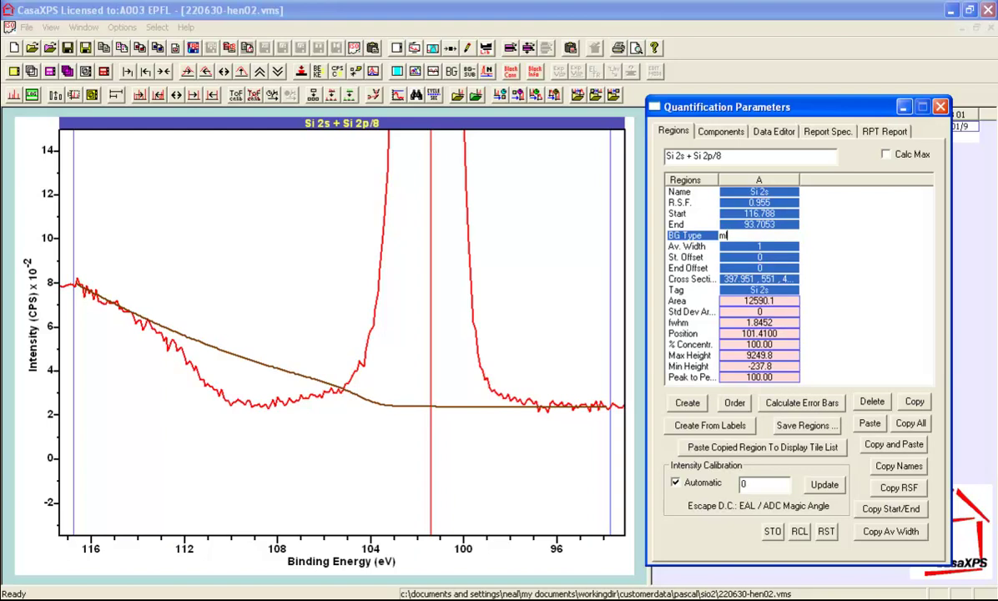
key(Return)
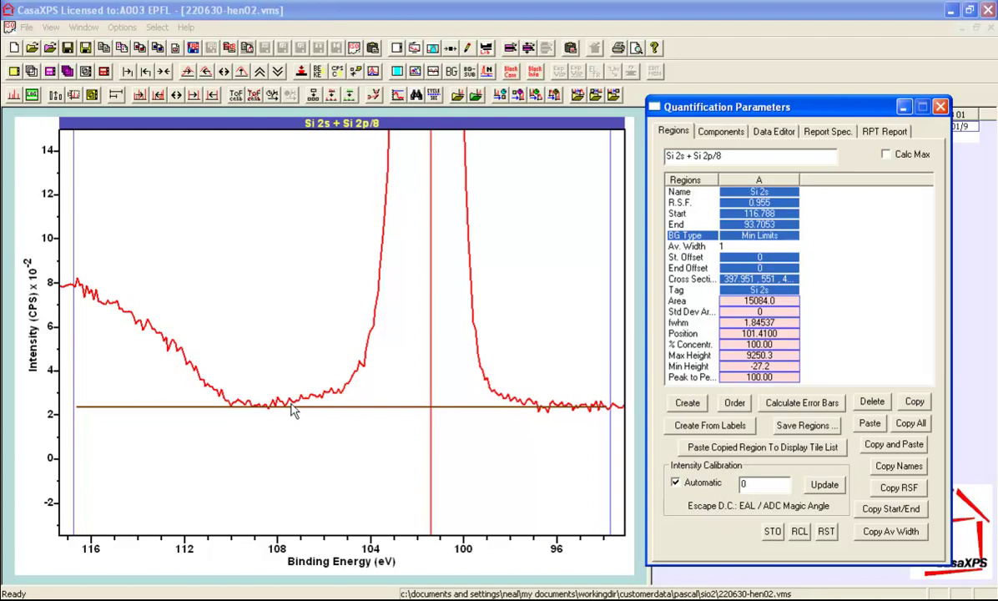
click(73, 392)
drag(211, 414, 262, 415)
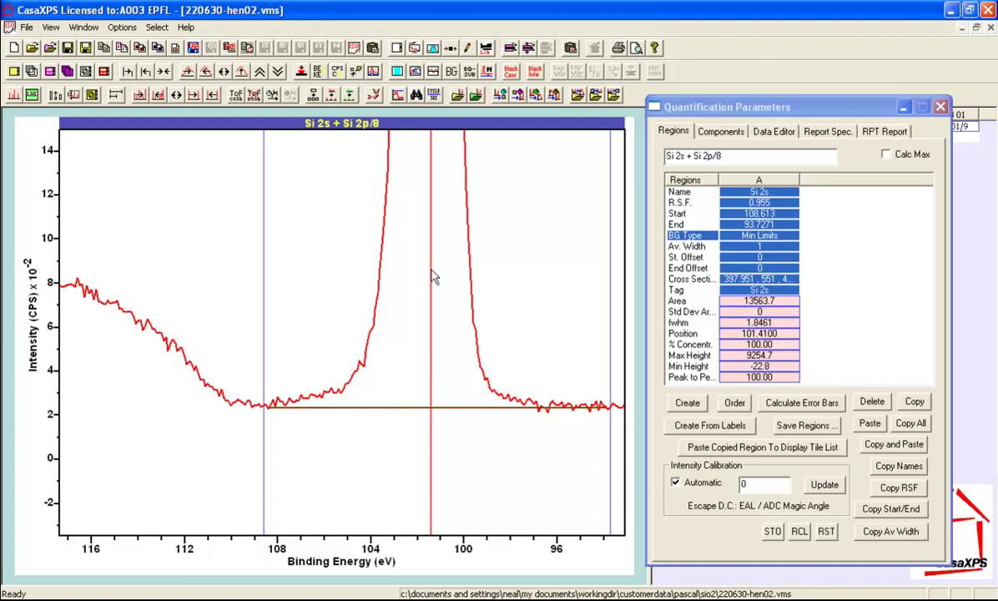
Apply Background Subtract to the Si 2s + Si 2p/8 spectrum to isolate the peak inside the region.
click(414, 47)
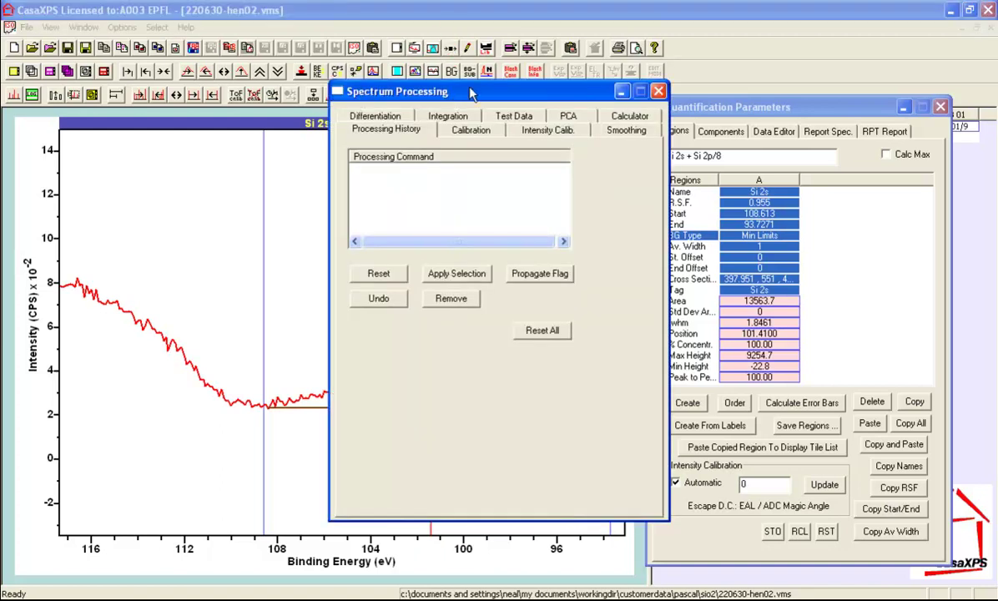
drag(463, 96, 769, 146)
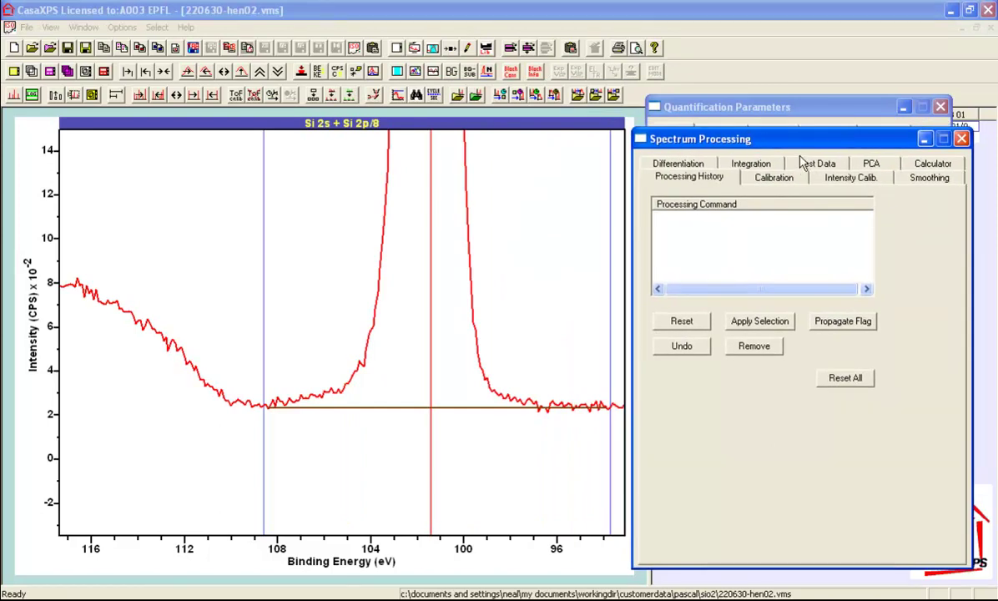
click(804, 167)
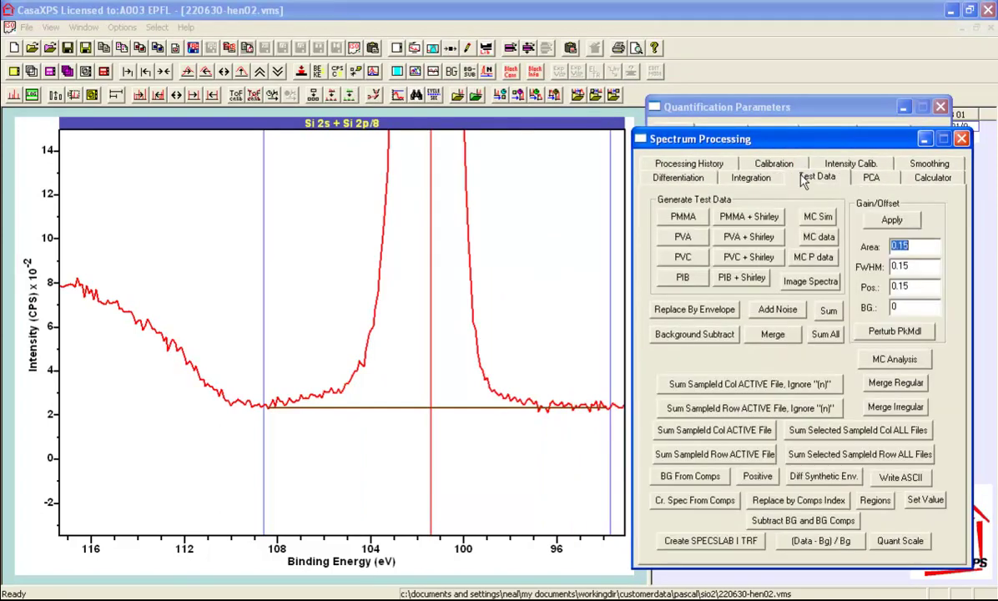
click(692, 334)
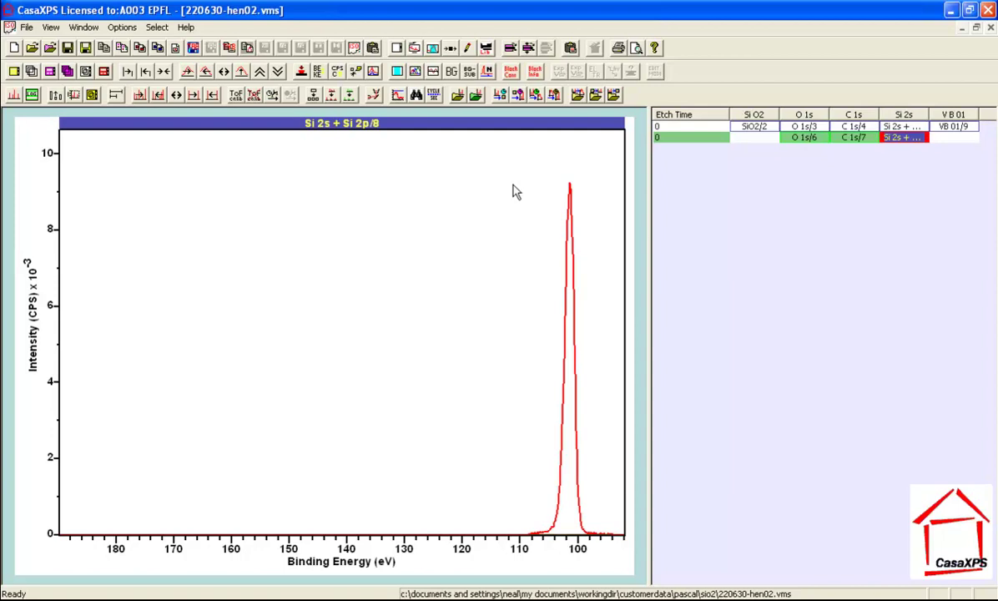
Copy the background-subtracted Si block into the file with Processed Data Only enabled, and display the new copy.
click(529, 48)
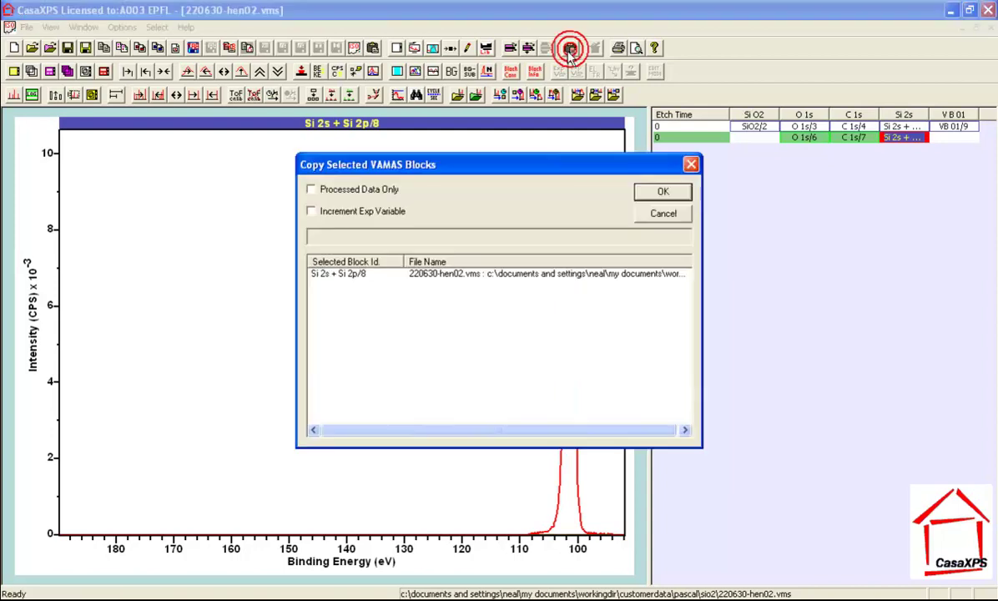
click(314, 190)
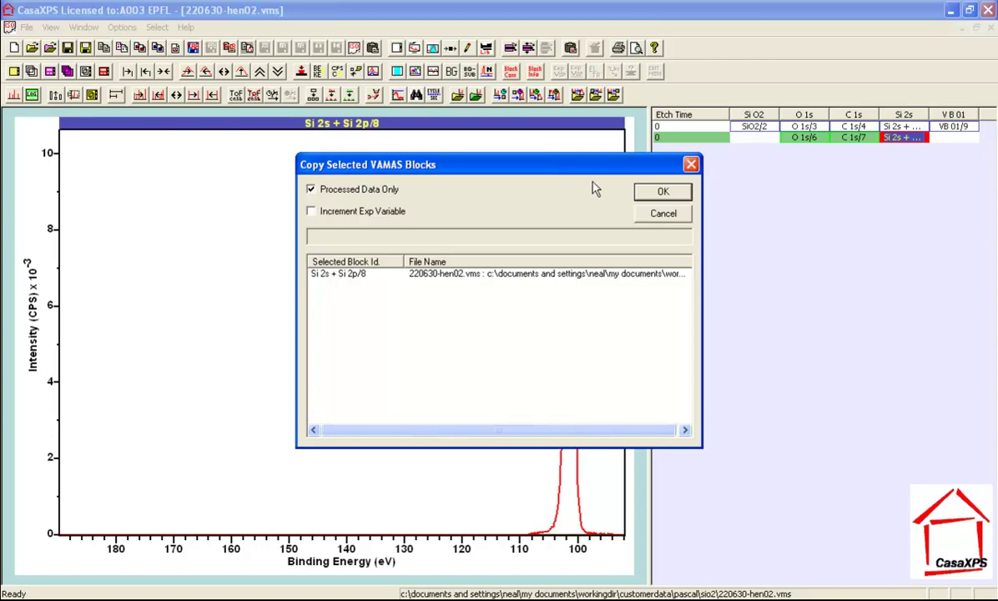
click(660, 193)
click(659, 193)
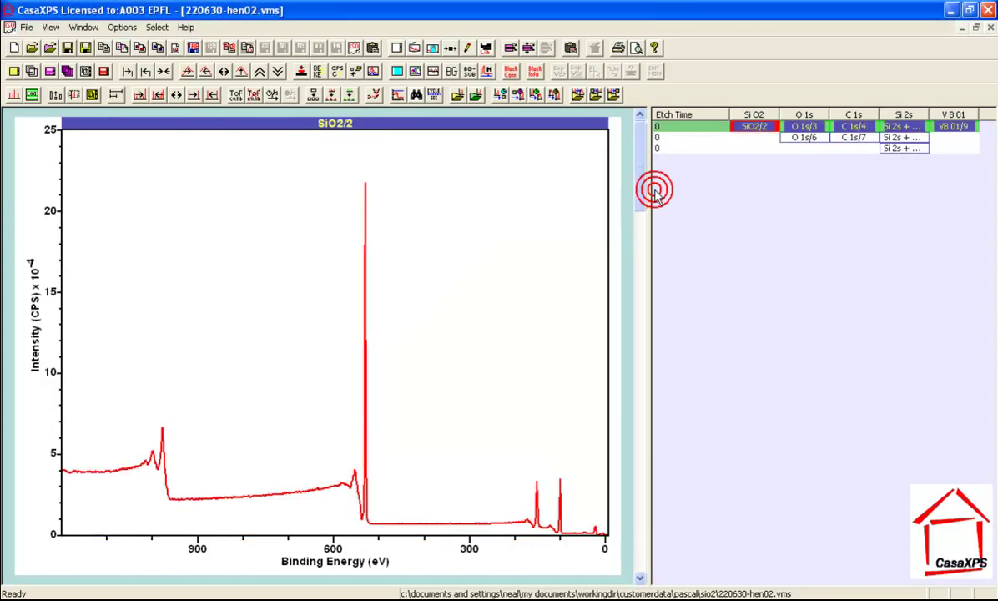
click(894, 149)
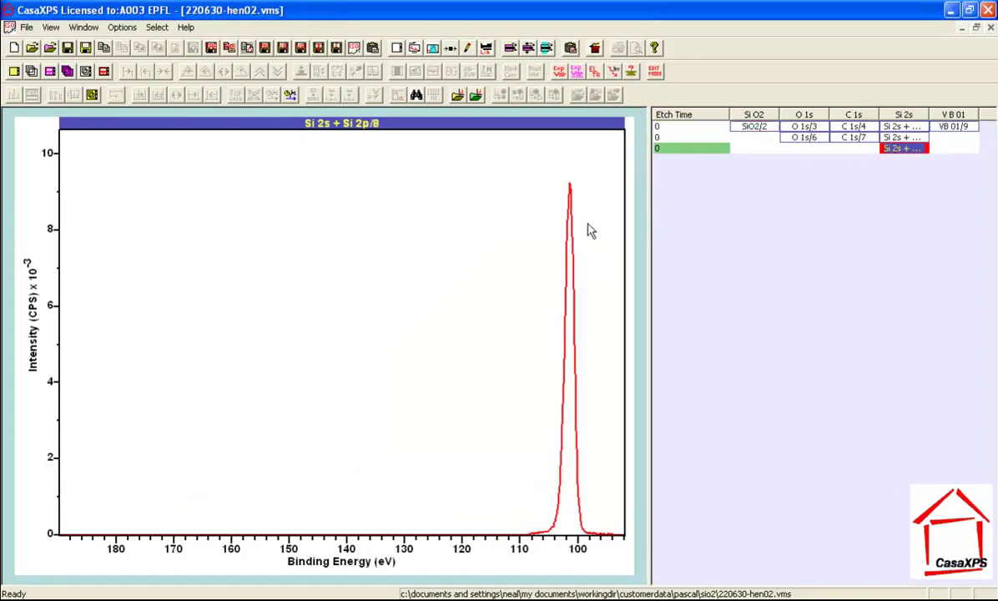
Undo the background subtraction on the original Si 2s + Si 2p/8 block and show its background and shaded, labelled region.
click(840, 136)
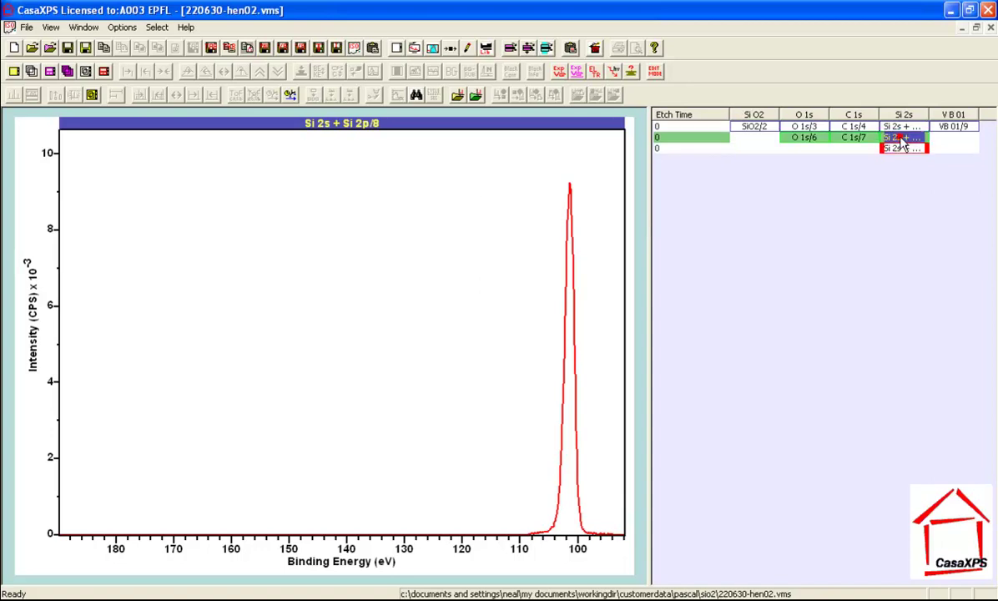
click(472, 164)
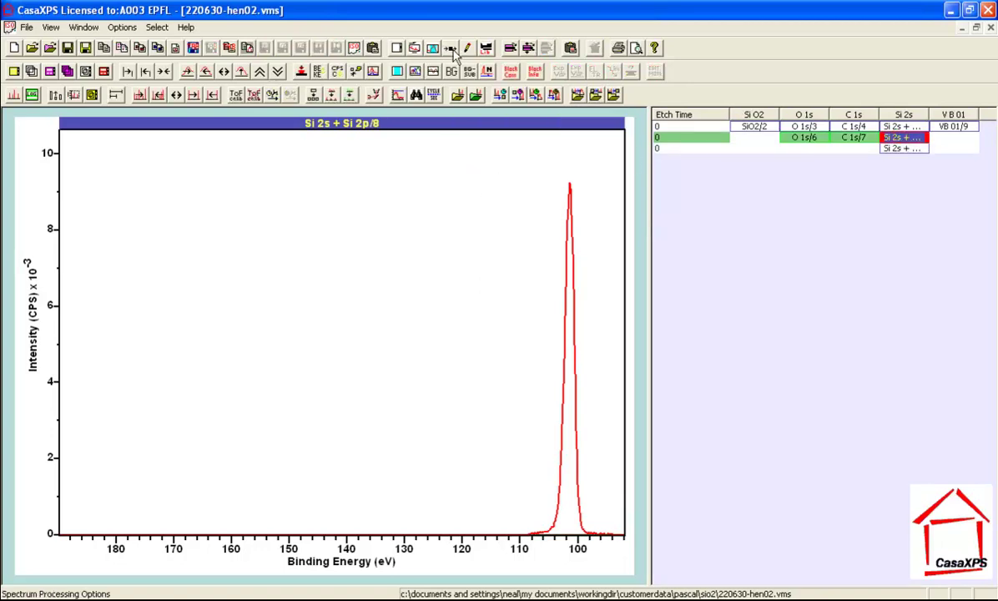
click(415, 47)
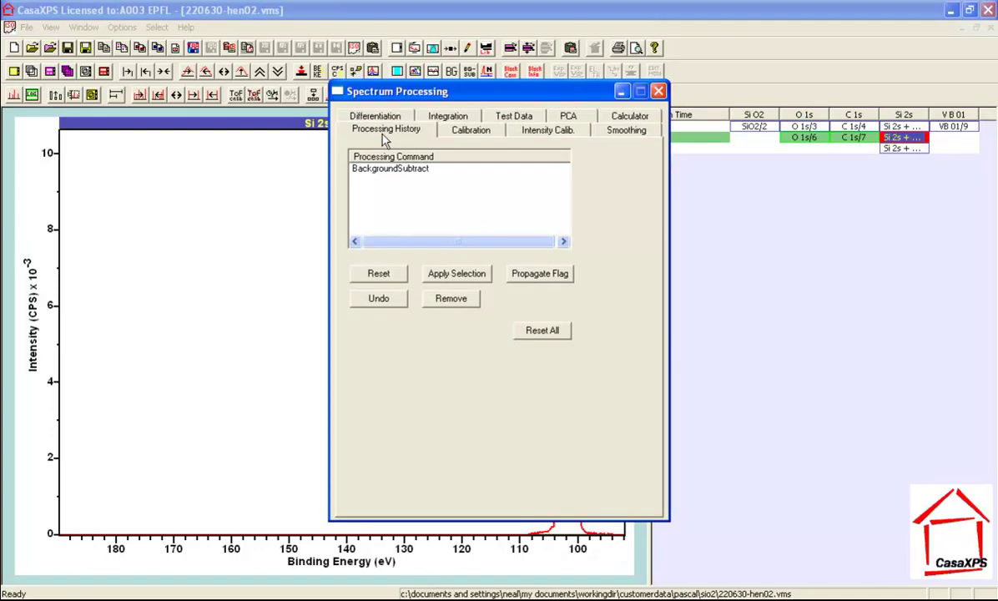
click(377, 300)
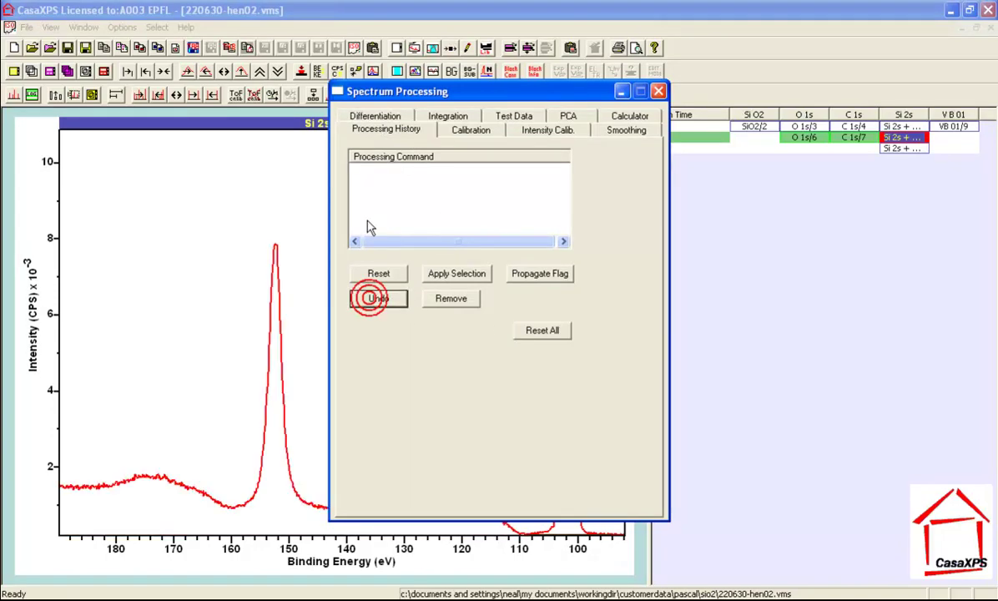
click(659, 93)
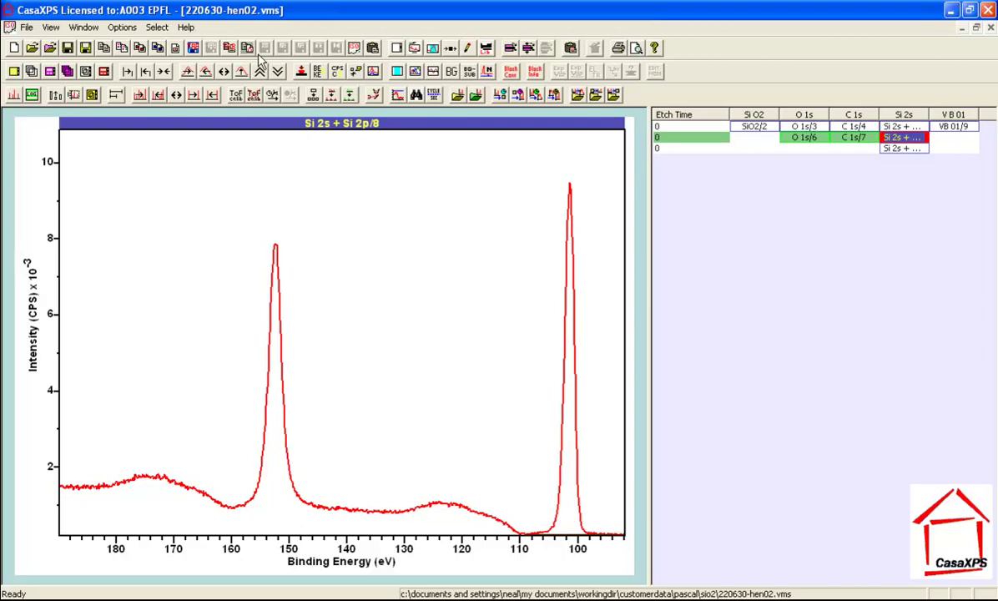
click(241, 71)
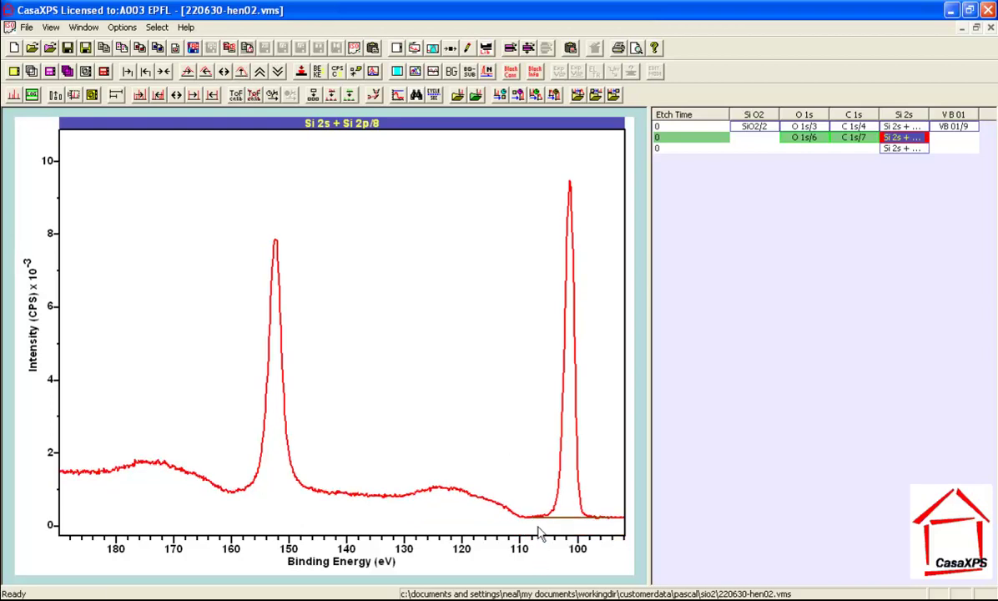
click(399, 71)
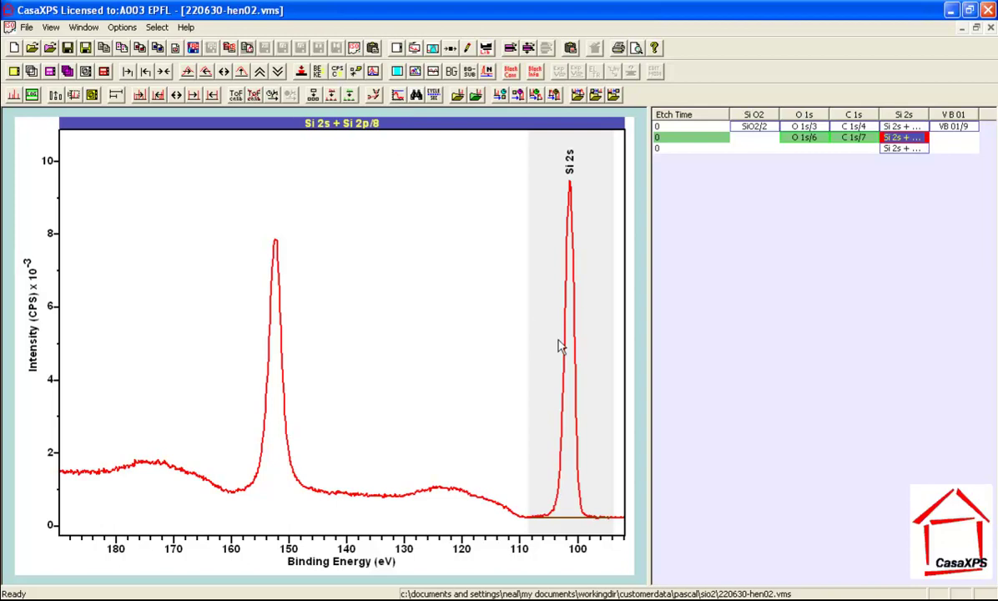
Check the processing history of the copied background-subtracted Si block.
click(892, 149)
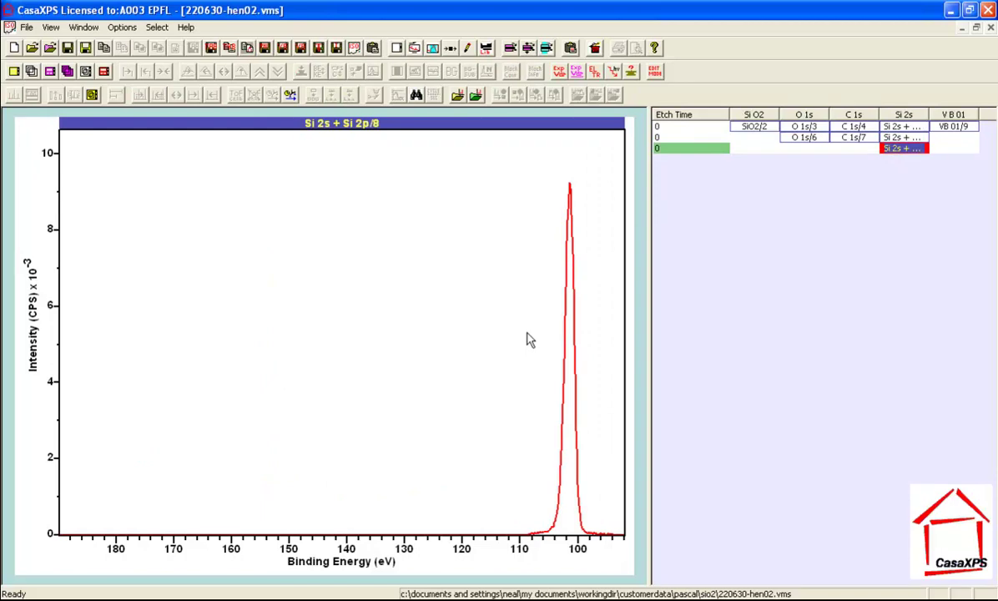
click(449, 48)
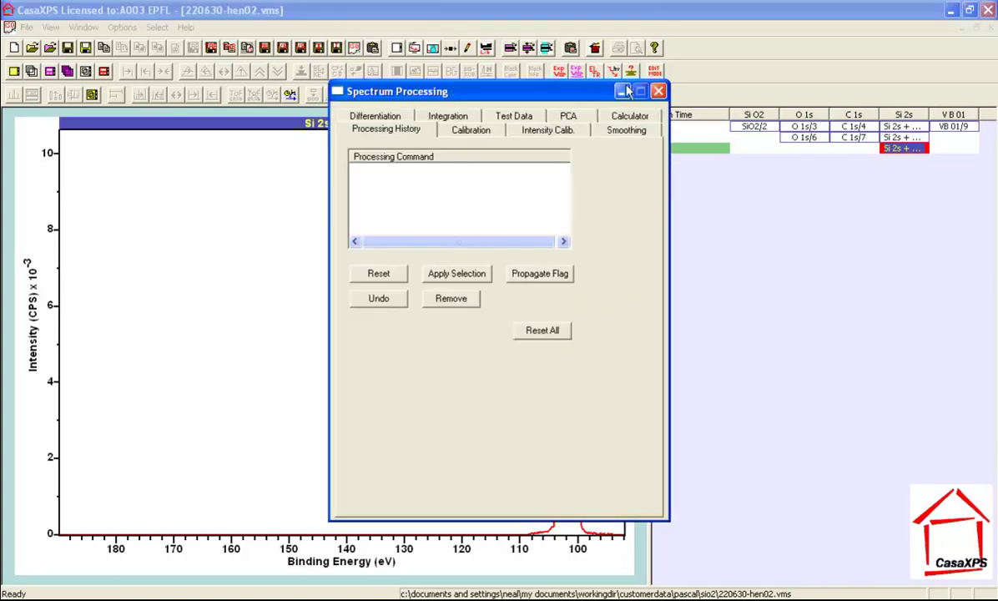
click(659, 92)
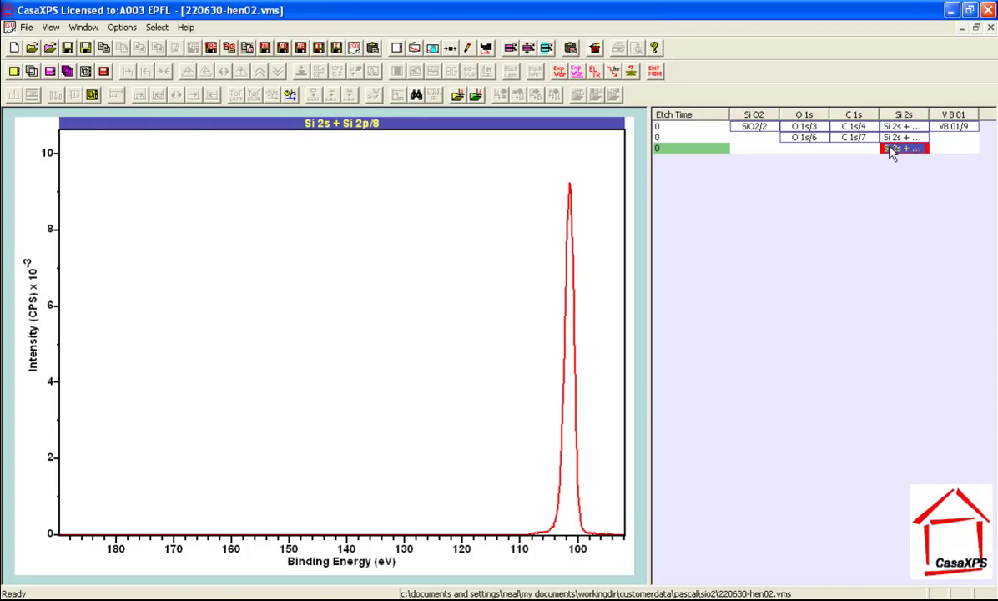
Change the Block Id of the copied Si spectrum to %&<>Si 2p in its VAMAS fields.
click(492, 159)
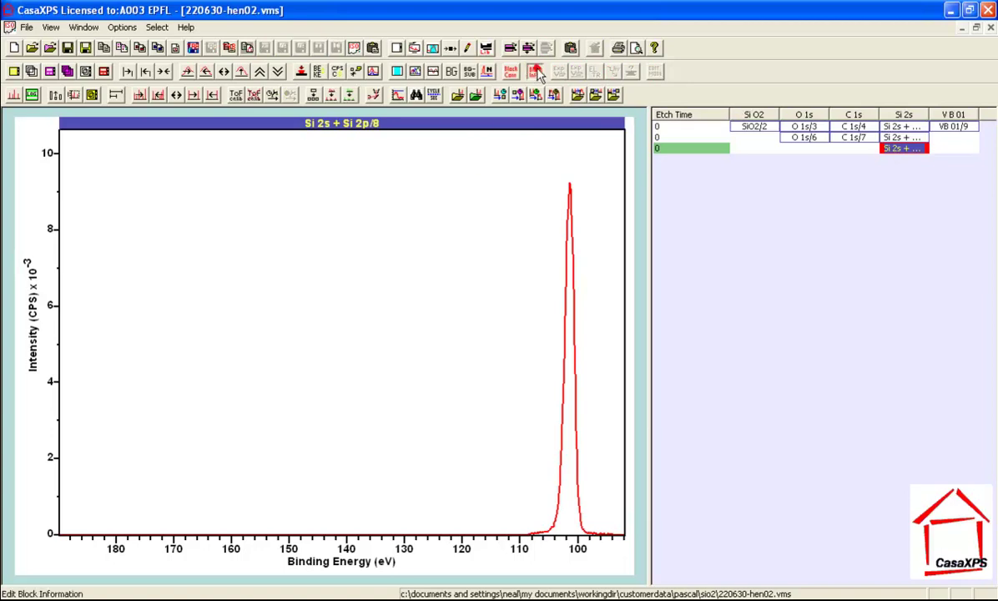
click(537, 73)
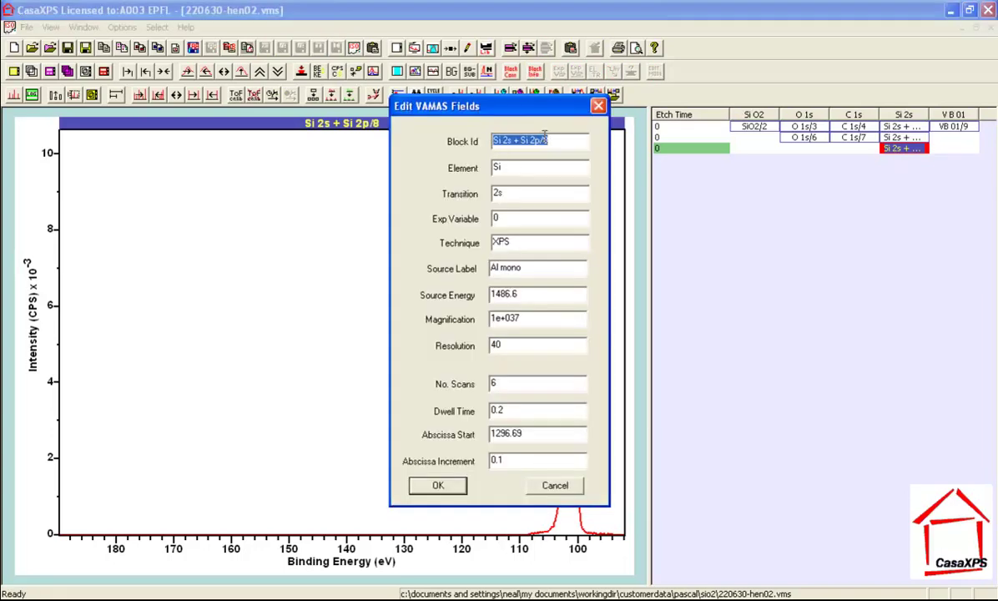
click(546, 140)
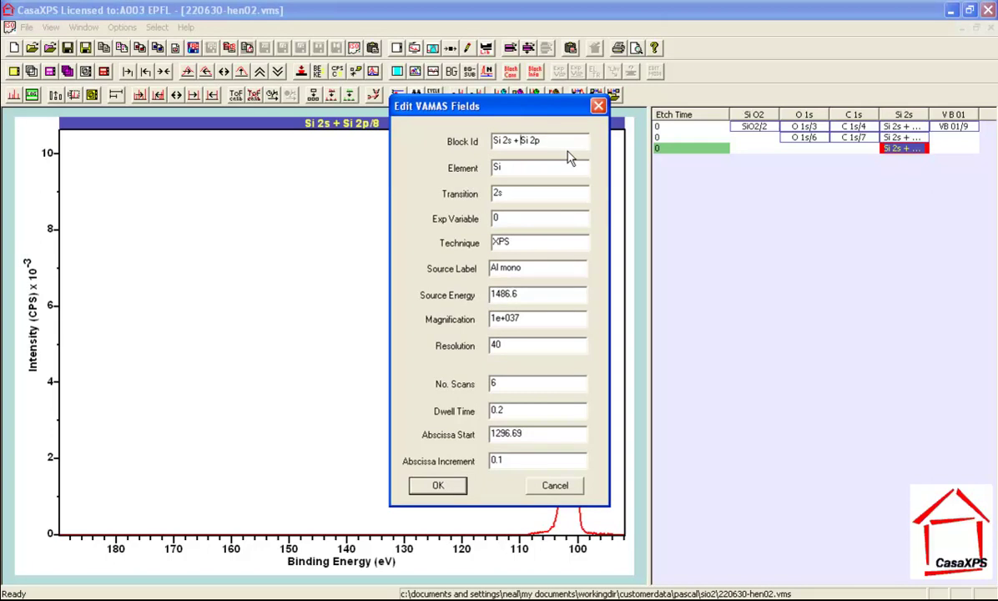
key(BackSpace)
key(BackSpace)
key(BackSpace)
key(BackSpace)
key(BackSpace)
key(BackSpace)
key(BackSpace)
key(BackSpace)
text(%%)
text(<>)
drag(543, 138, 498, 142)
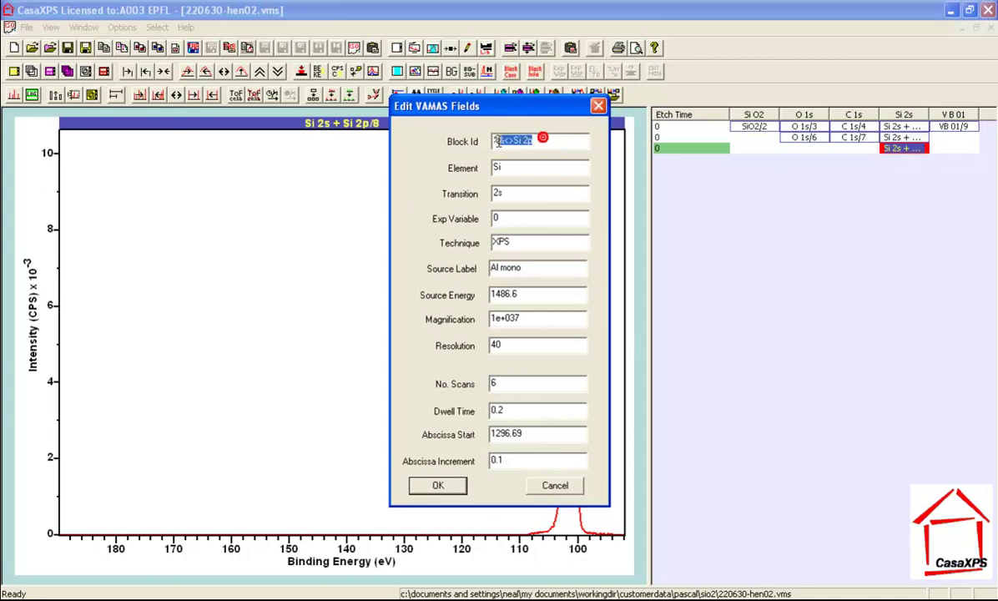
click(435, 491)
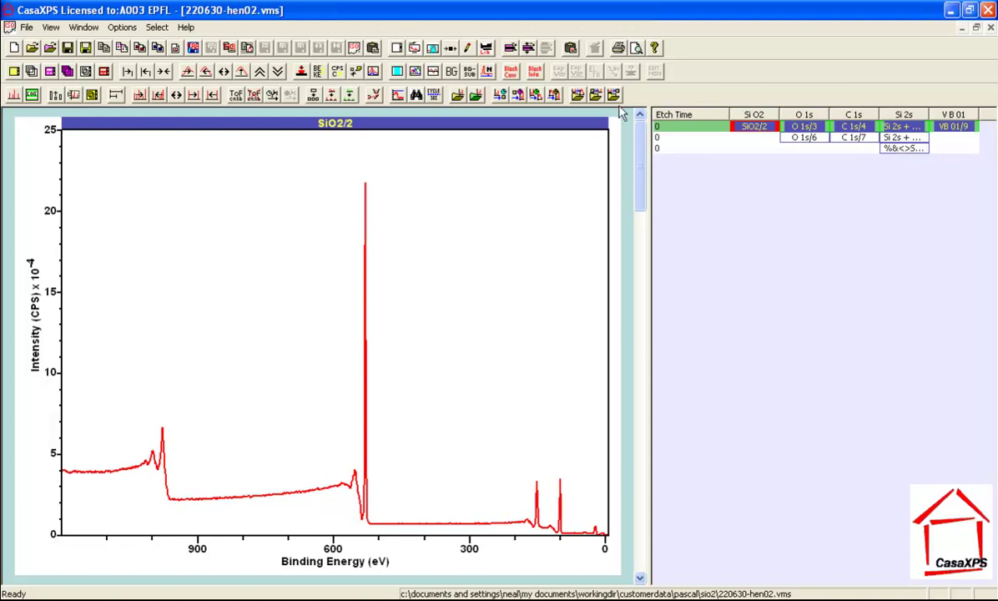
Display the original Si 2s + Si 2p/8 spectrum with its quantification region.
click(562, 201)
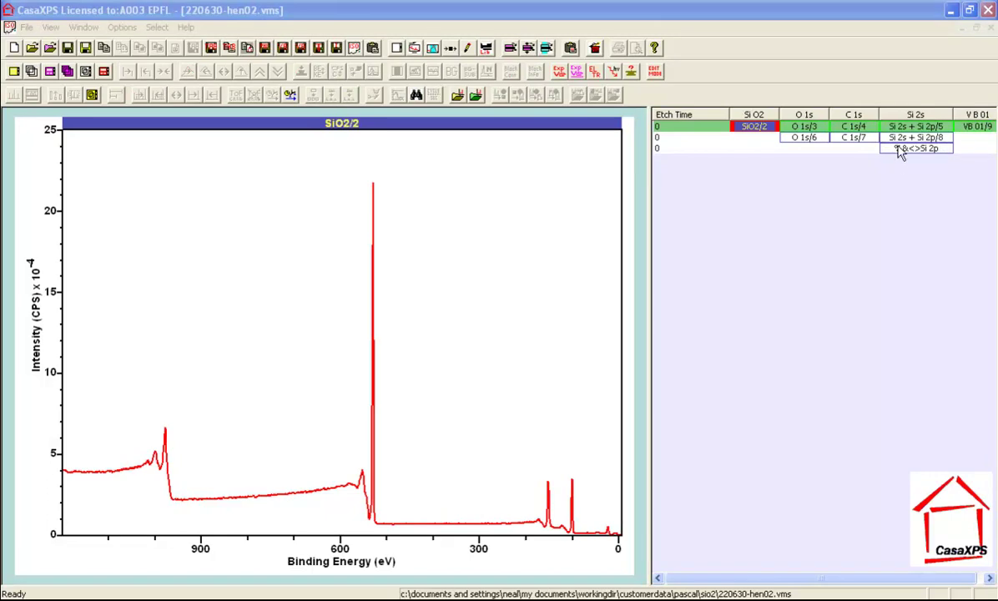
click(892, 139)
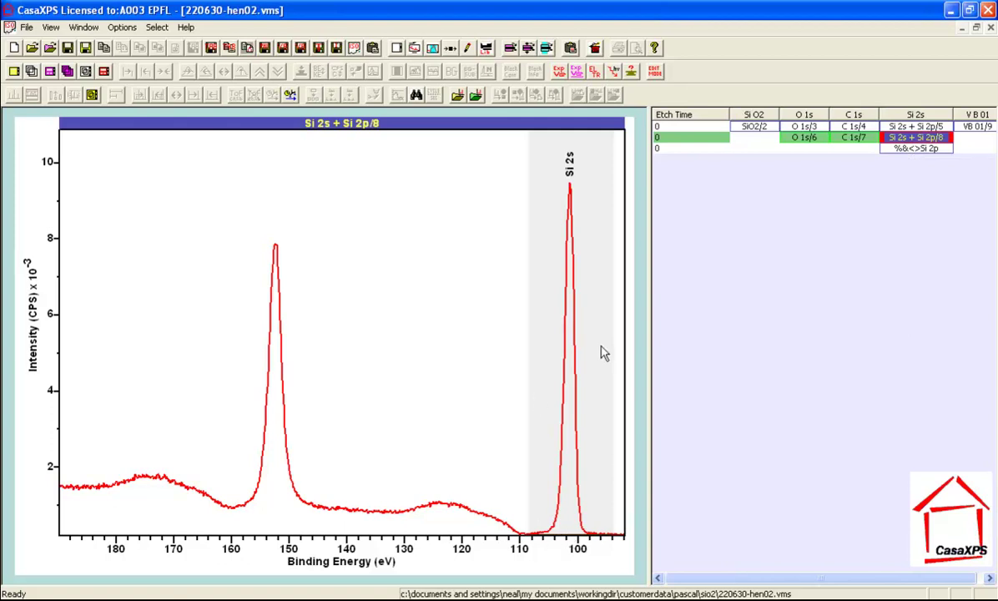
Display the %&<>Si 2p spectrum and open its quantification parameters beside the plot.
click(915, 147)
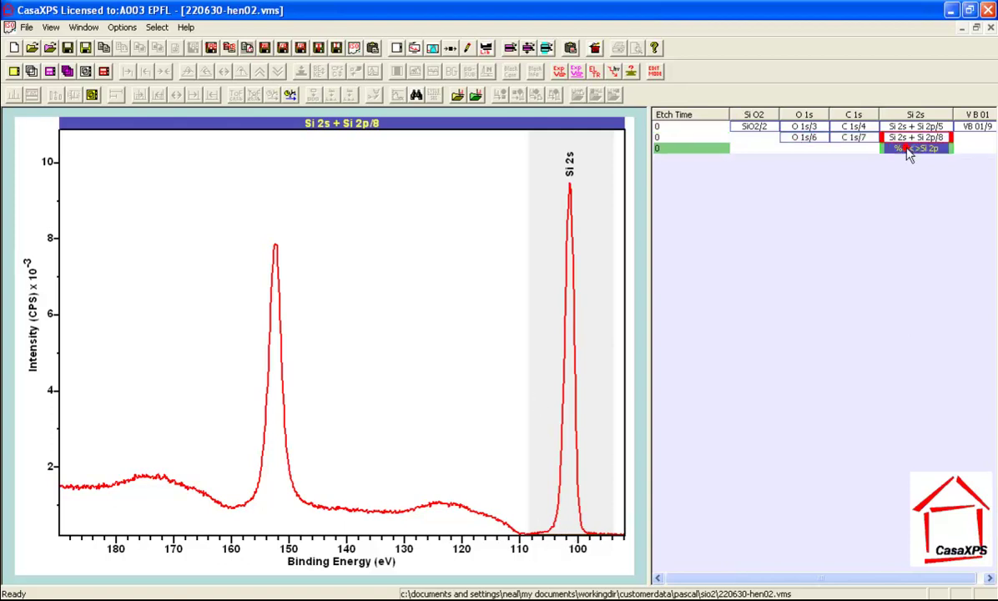
click(457, 175)
click(398, 47)
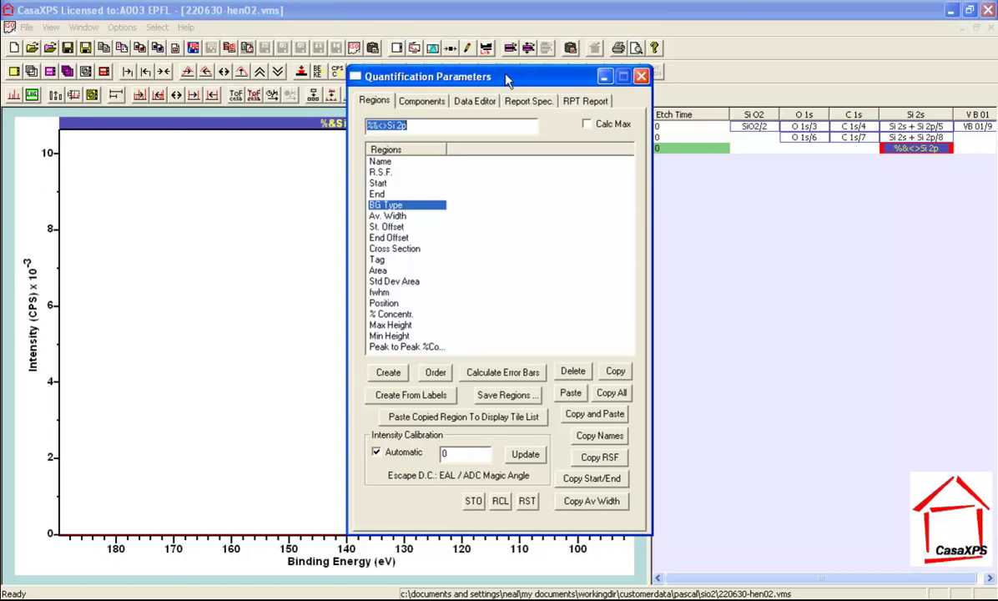
drag(506, 81, 843, 185)
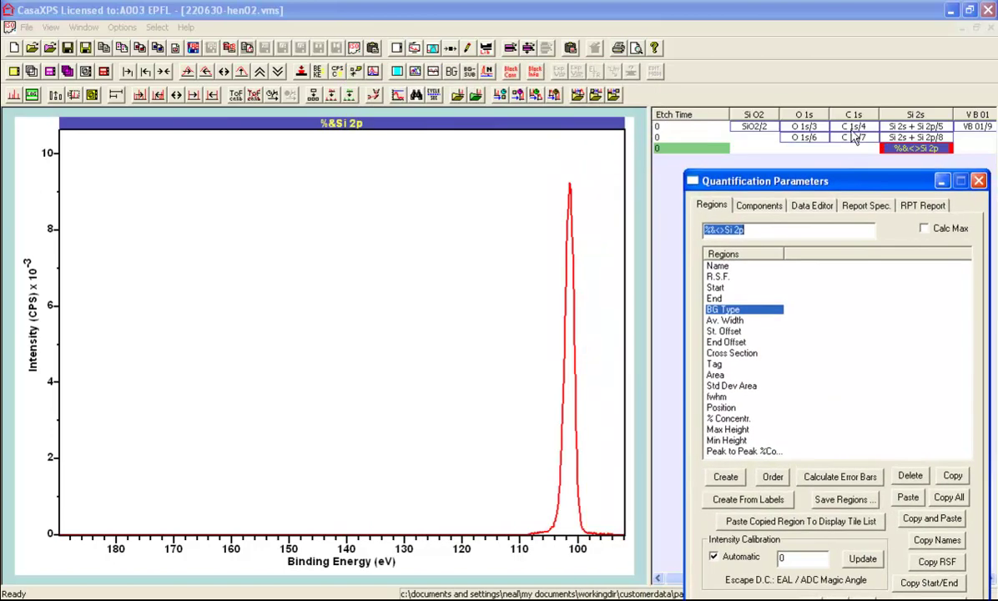
Create a Si 2s fitting component on the original Si 2s + Si 2p/8 spectrum.
click(916, 139)
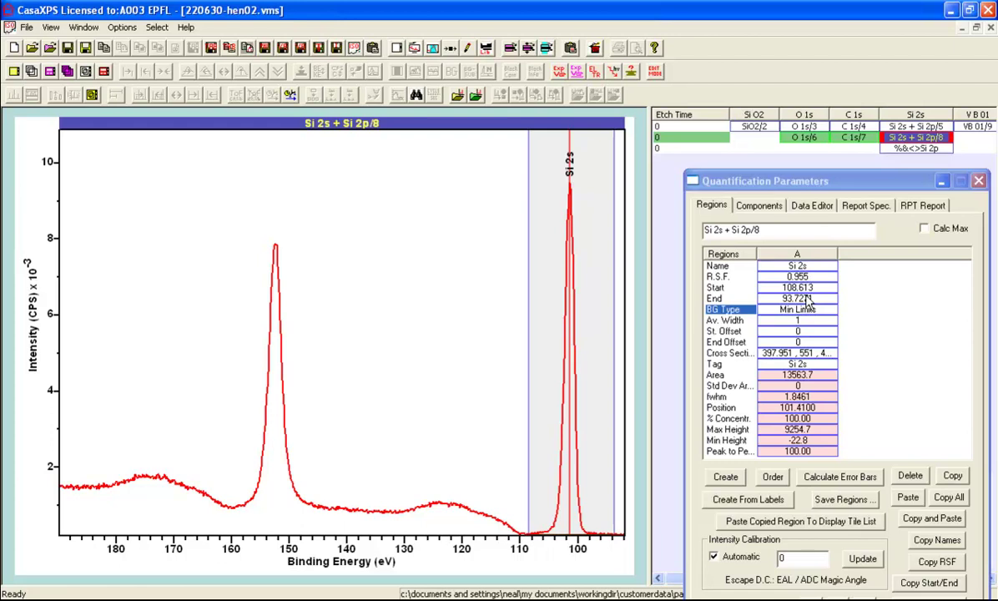
click(749, 208)
click(722, 443)
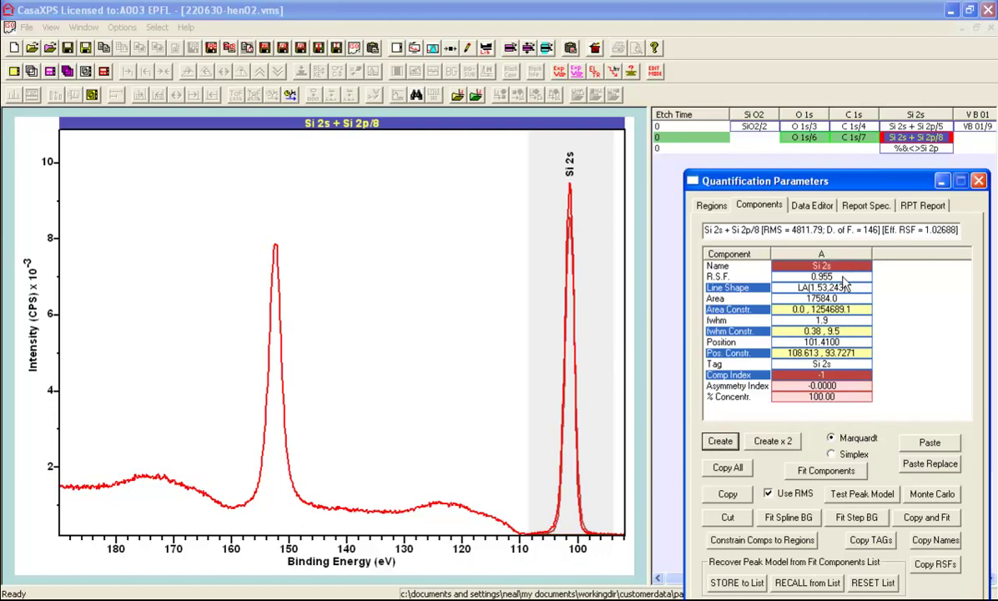
Set the component's line shape to %&<>Si 2p and accept fixing its FWHM at 1.
click(793, 287)
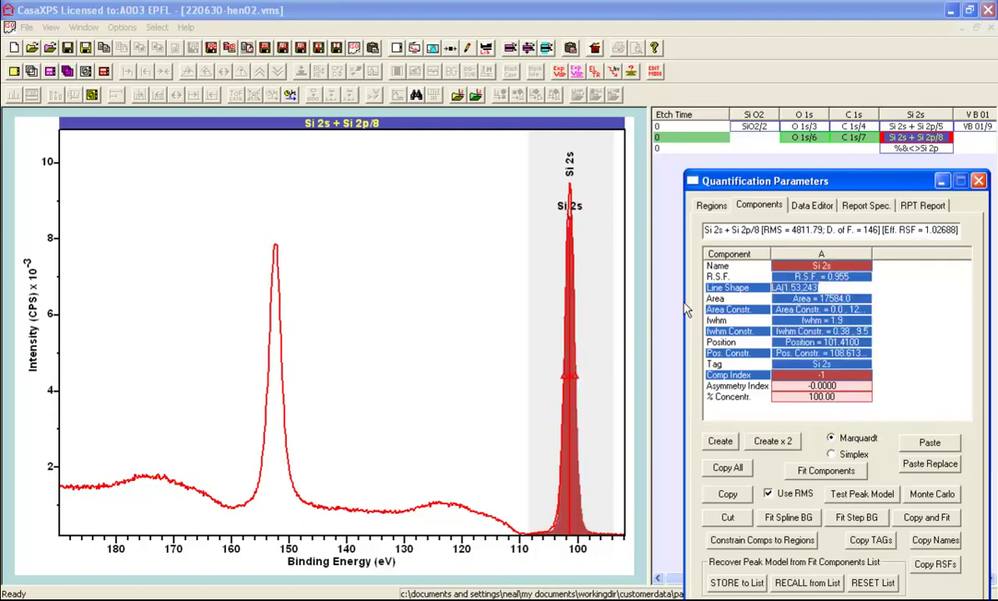
text(%&<>Si 2p)
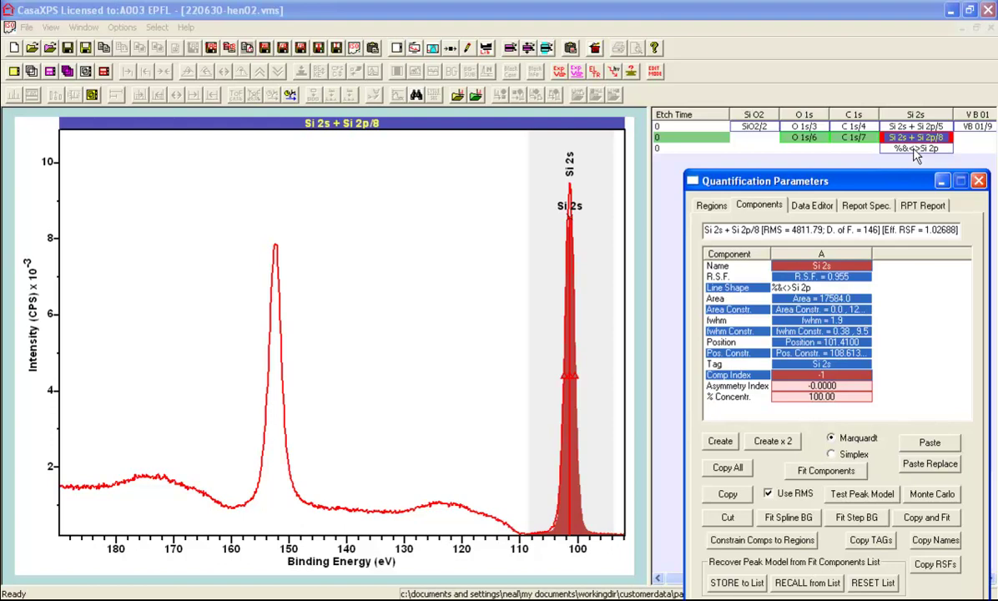
click(859, 264)
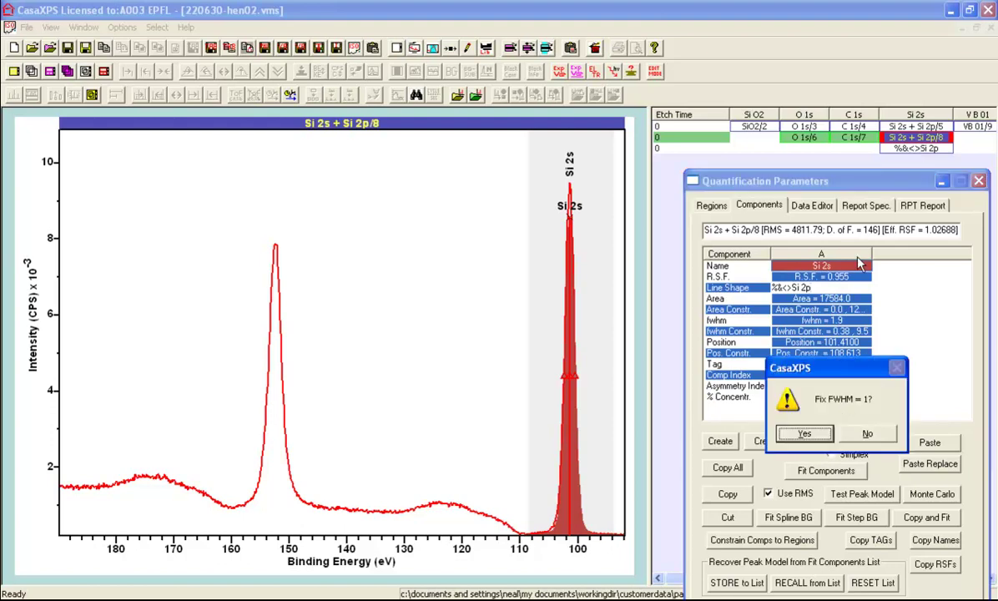
click(803, 435)
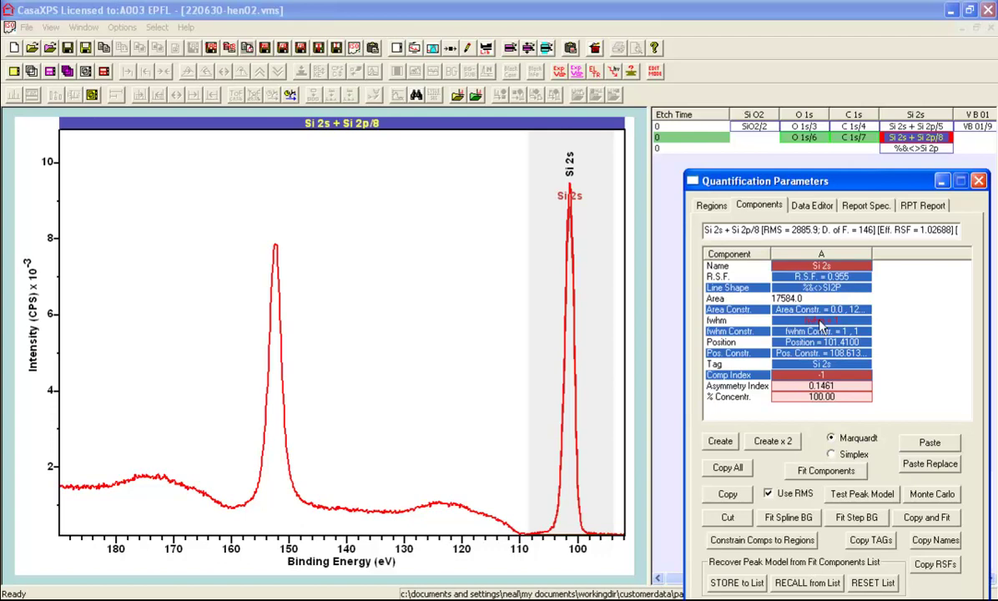
Fit the component to the Si 2s + Si 2p/8 spectrum and show the residual on the plot.
click(824, 471)
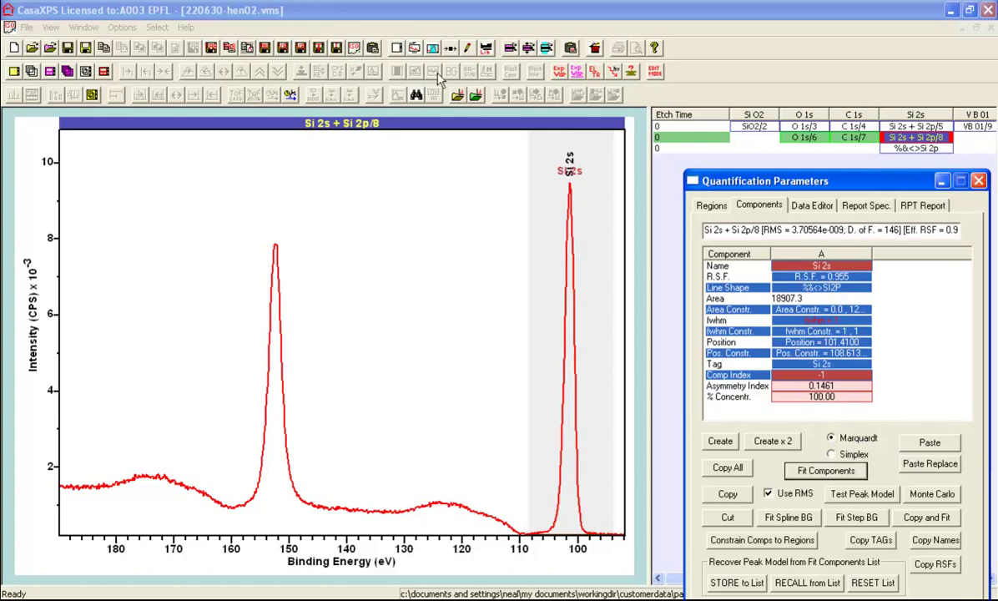
click(417, 123)
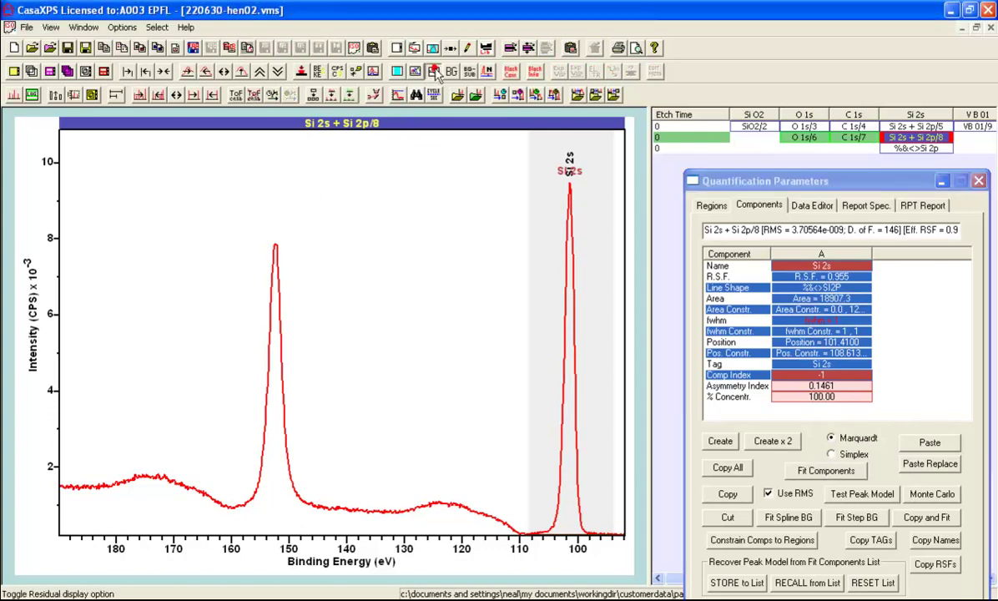
click(413, 70)
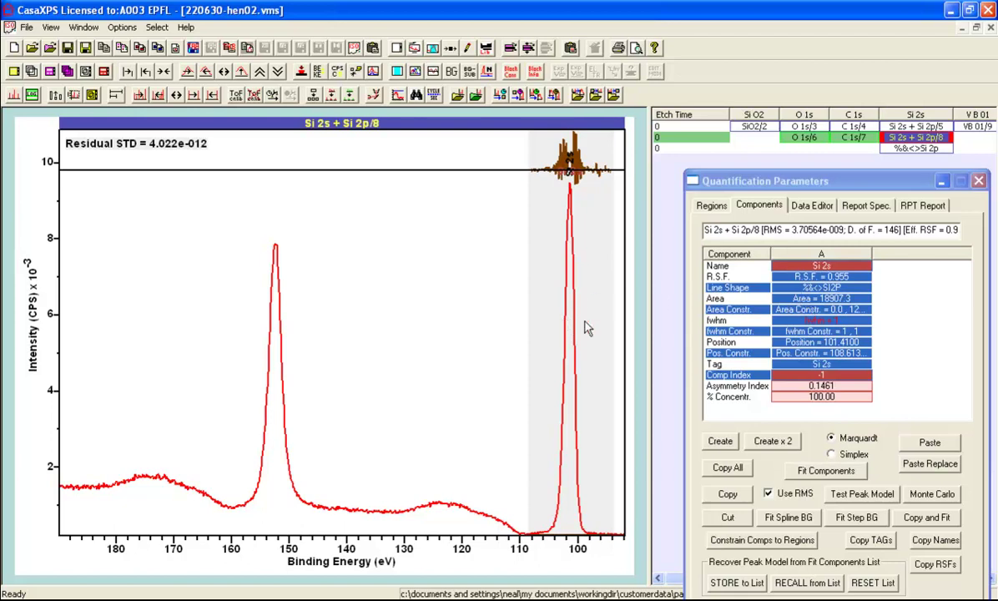
Check how the component's data-based line shape is entered in the Lineshape List.
double_click(819, 288)
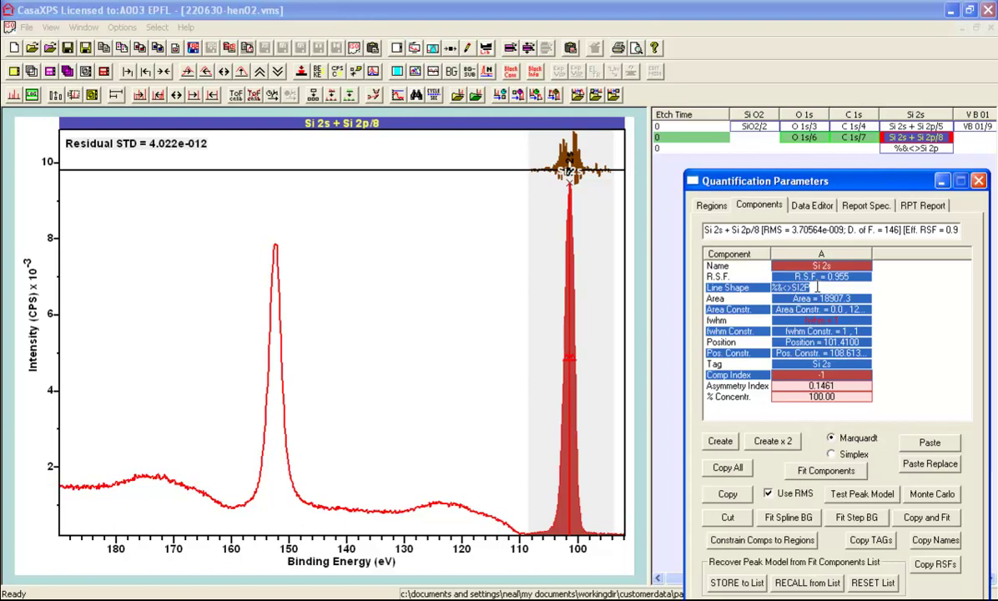
double_click(734, 291)
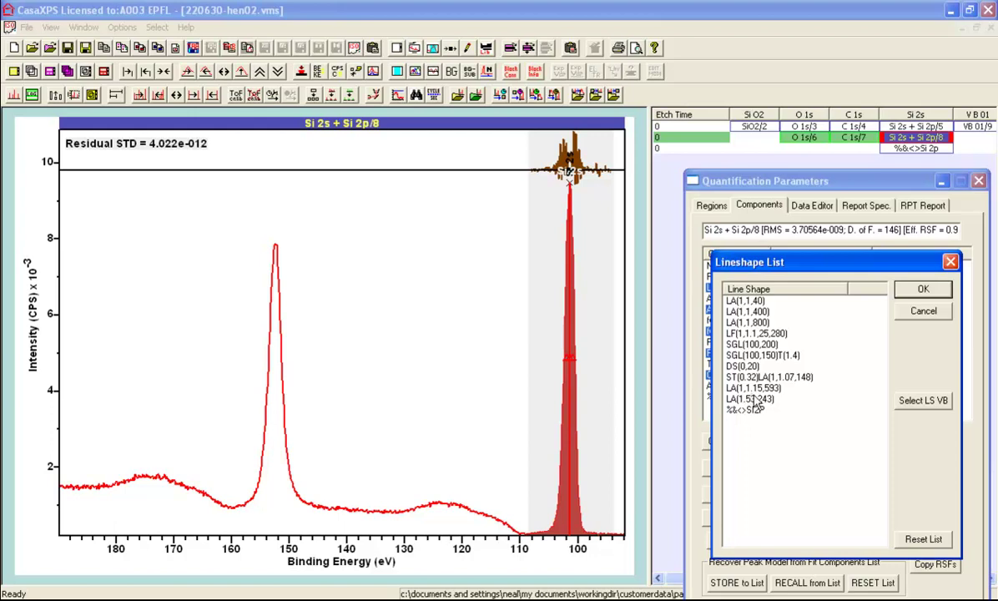
click(951, 263)
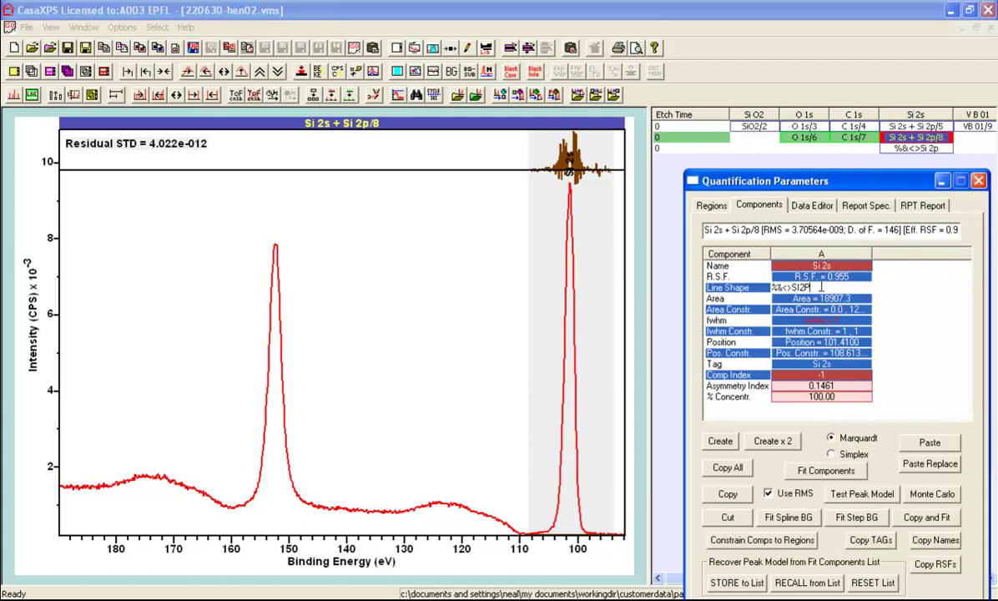
Duplicate the Si 2s component as component B, with the base of the 101 eV peak enlarged on the plot.
click(494, 472)
drag(464, 484, 620, 539)
click(478, 493)
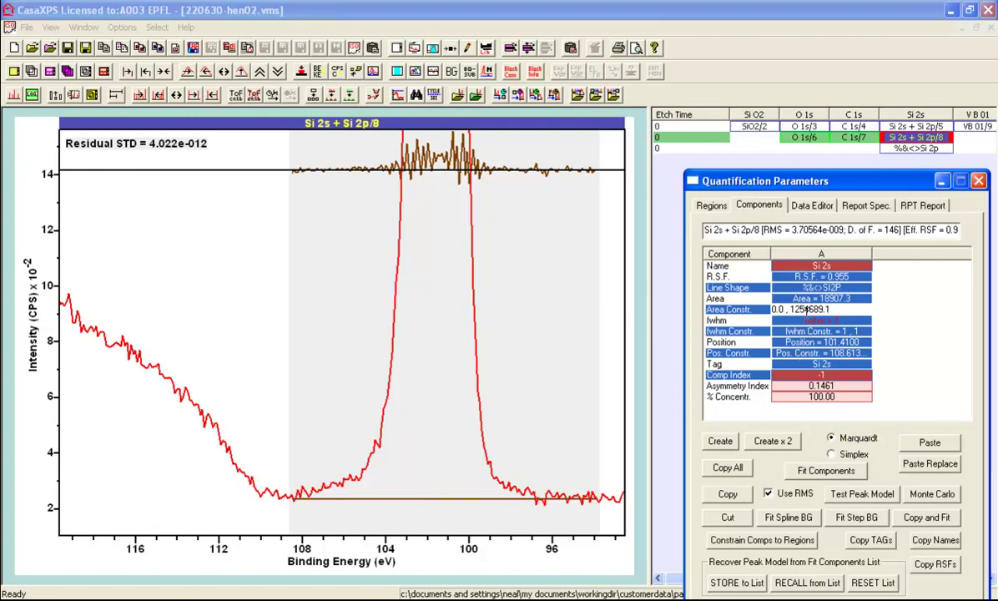
click(728, 494)
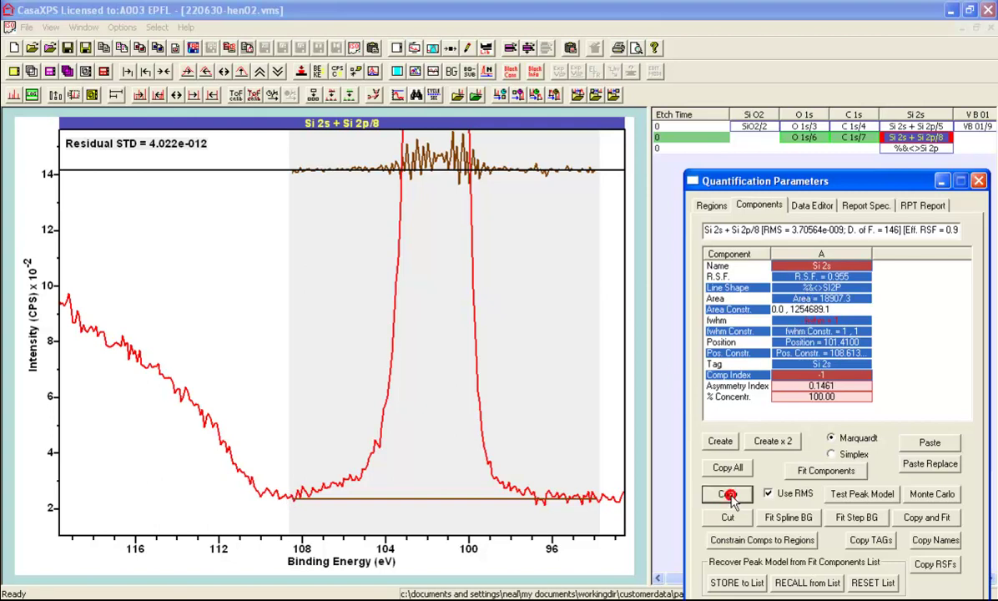
click(929, 442)
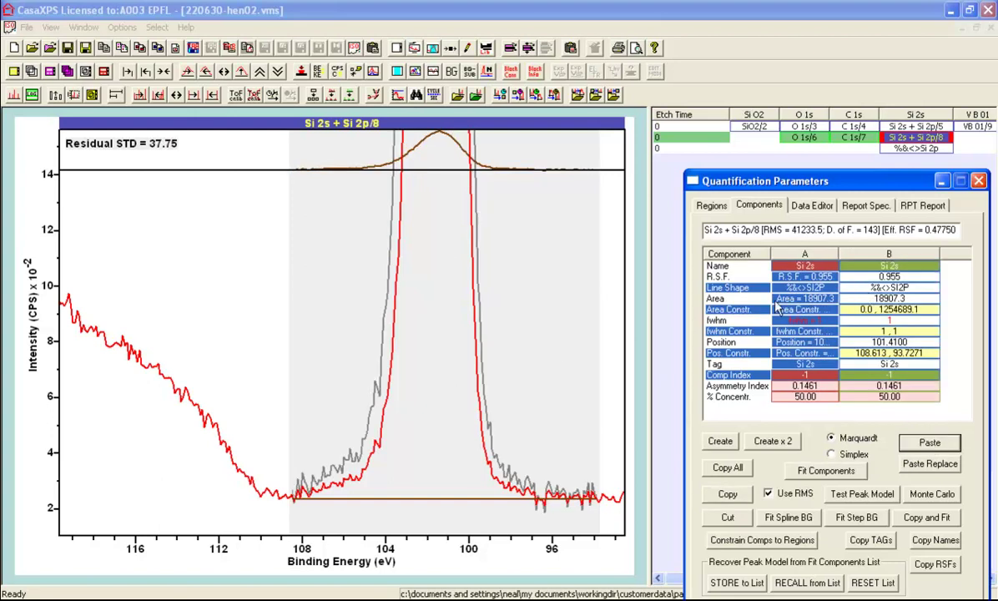
Set component B's line shape to SB(0)%&<>SI2P.
click(855, 287)
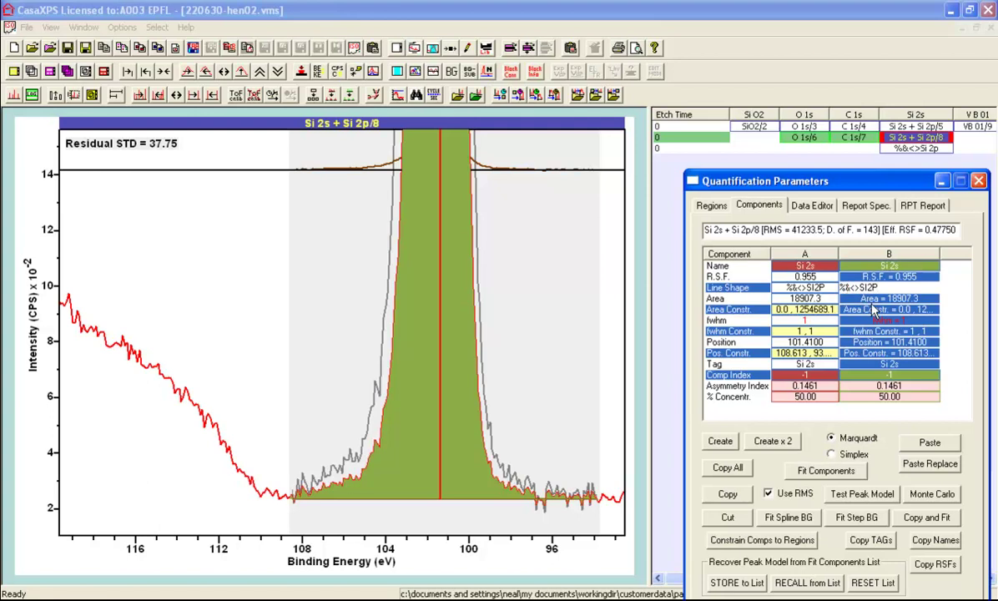
text(sb(0)
key(Return)
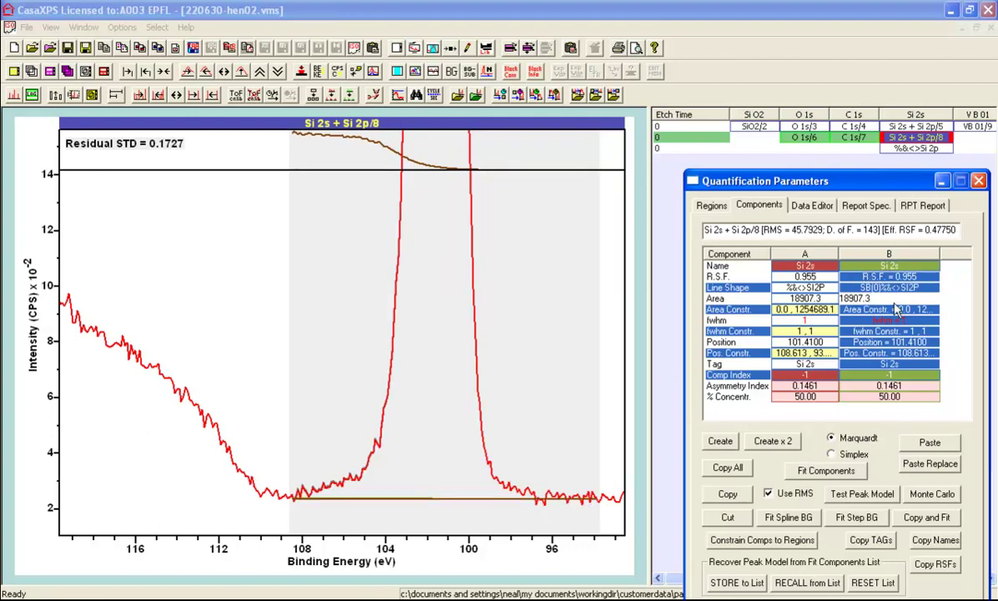
Widen component B's area constraint to 0.0 , 1250004689.1.
key(Return)
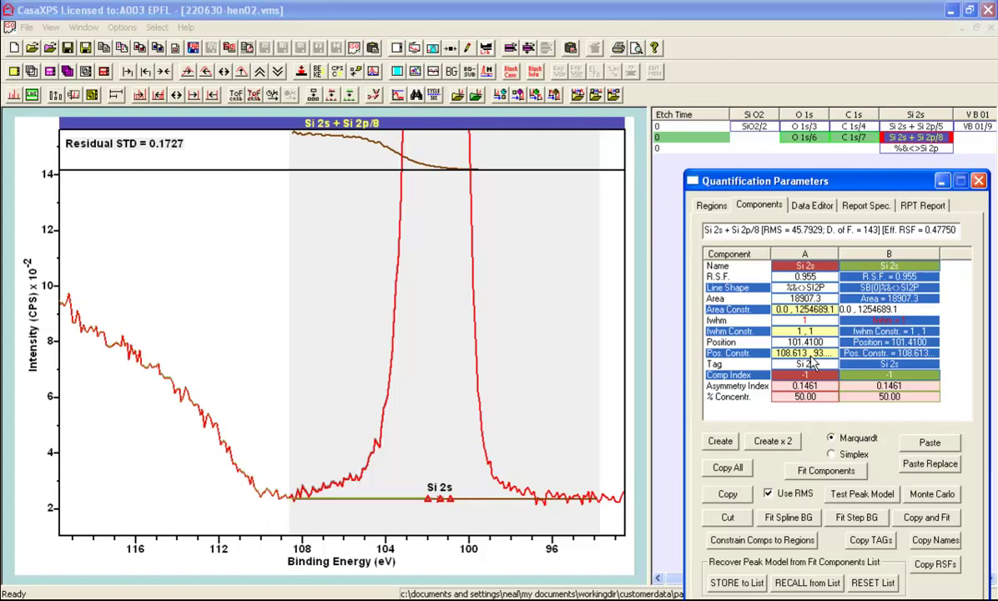
text(000)
click(882, 319)
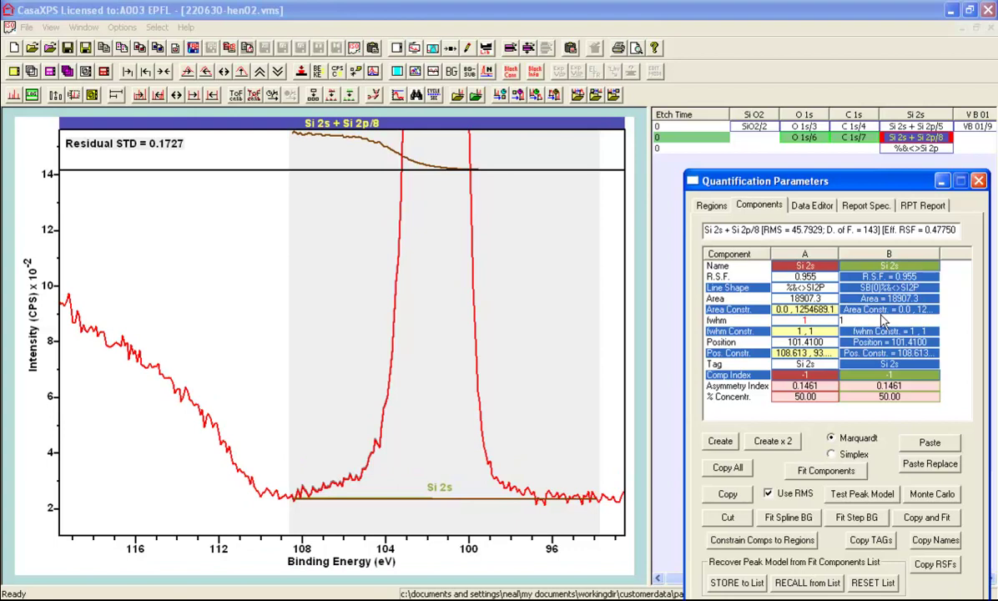
Set component B's area to 308907.3.
click(877, 298)
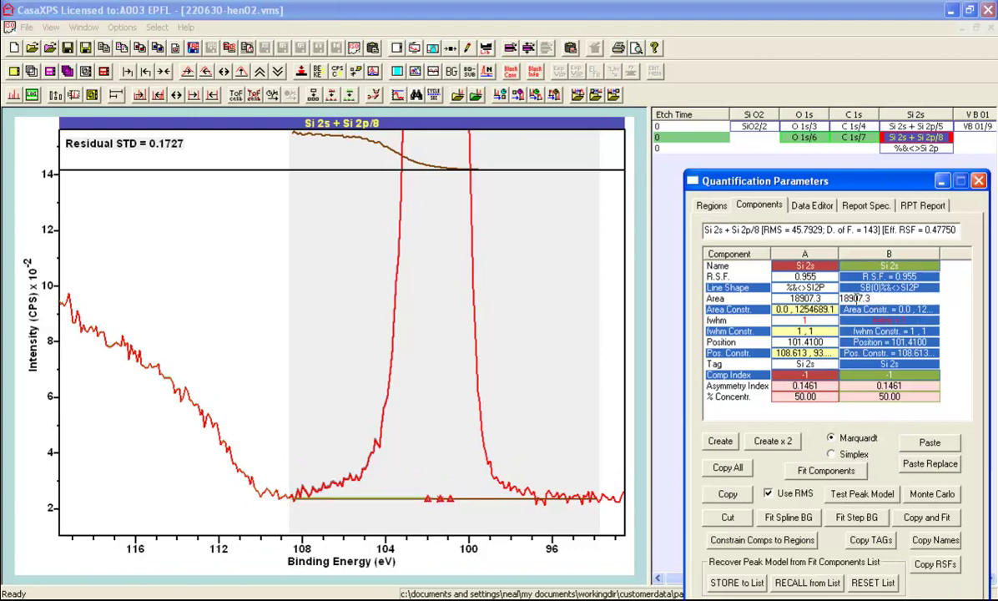
click(846, 297)
text(0)
key(Return)
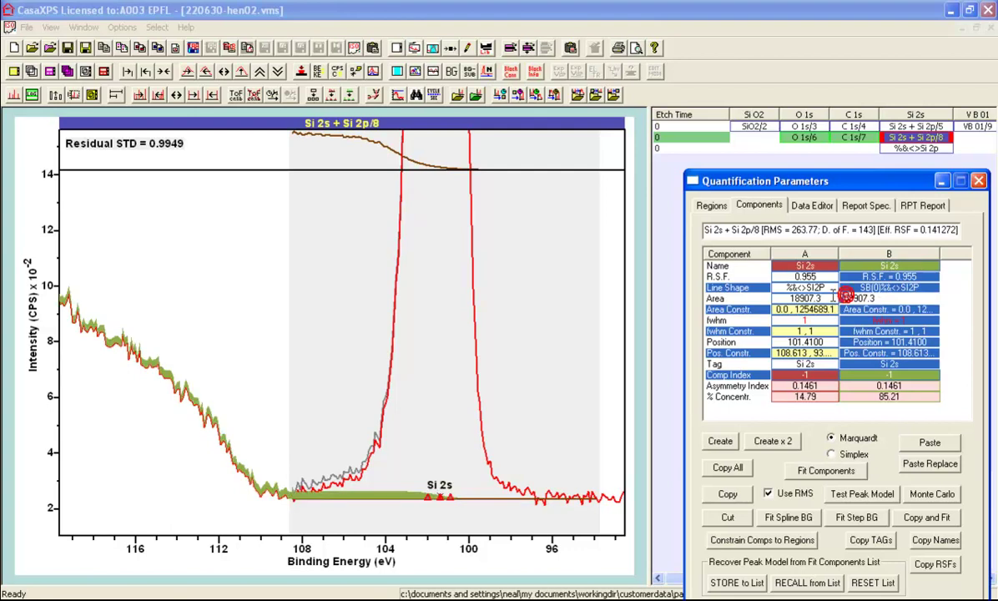
drag(846, 295, 833, 296)
text(3)
key(Return)
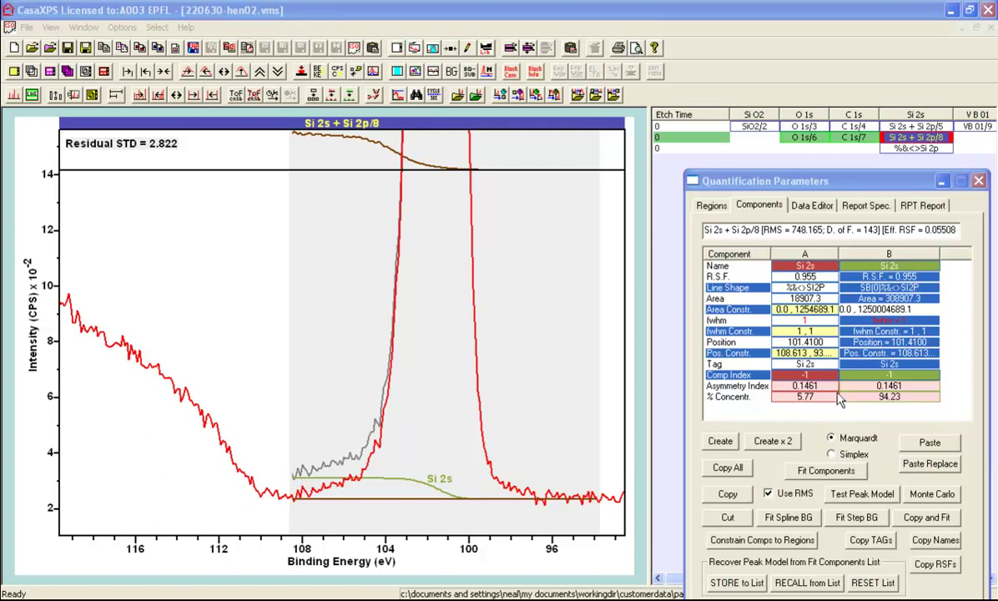
Set component B's position constraint to #20.
click(900, 354)
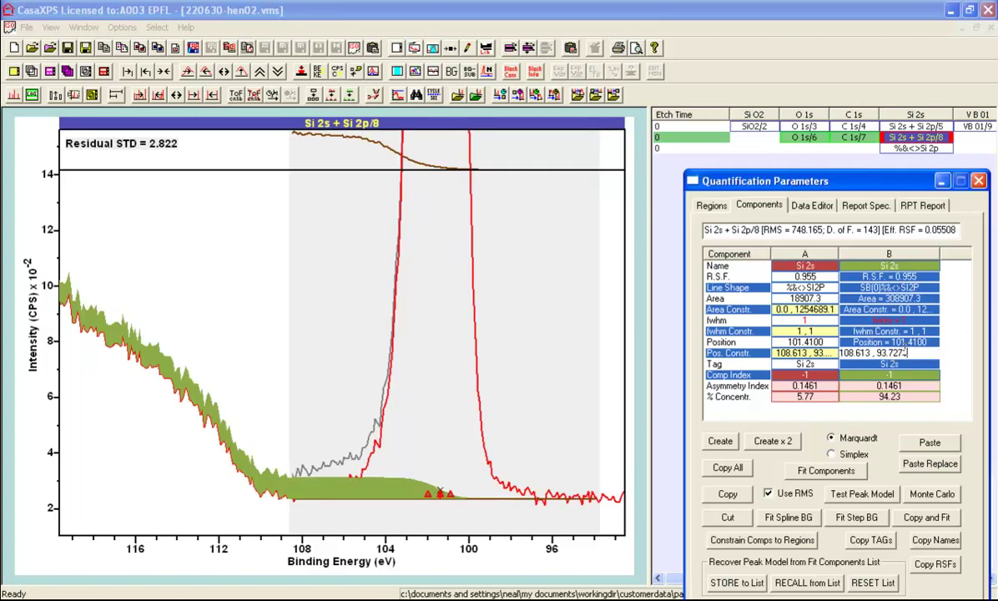
drag(909, 351, 741, 365)
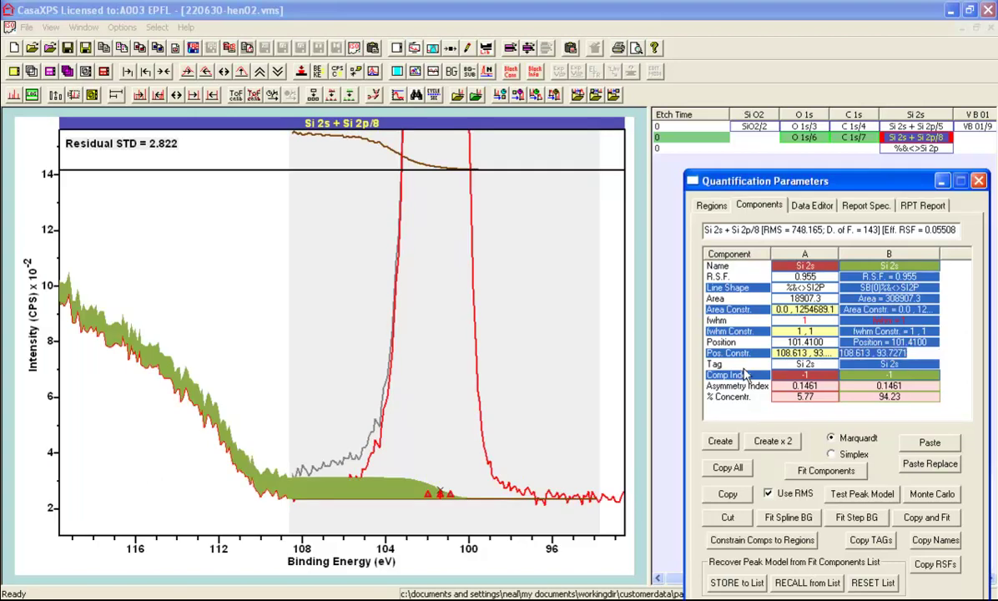
text(#)
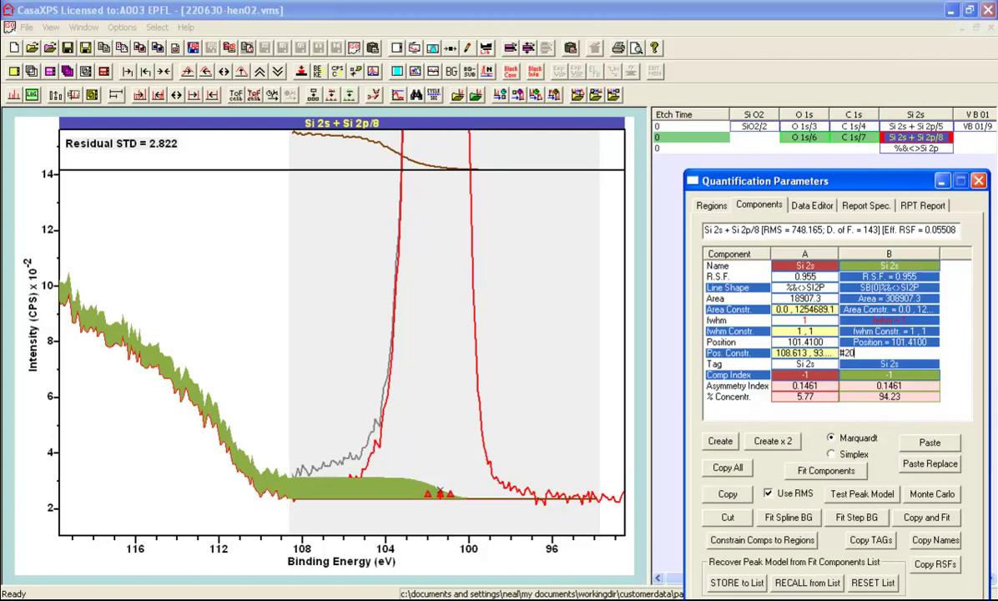
text(20)
key(Return)
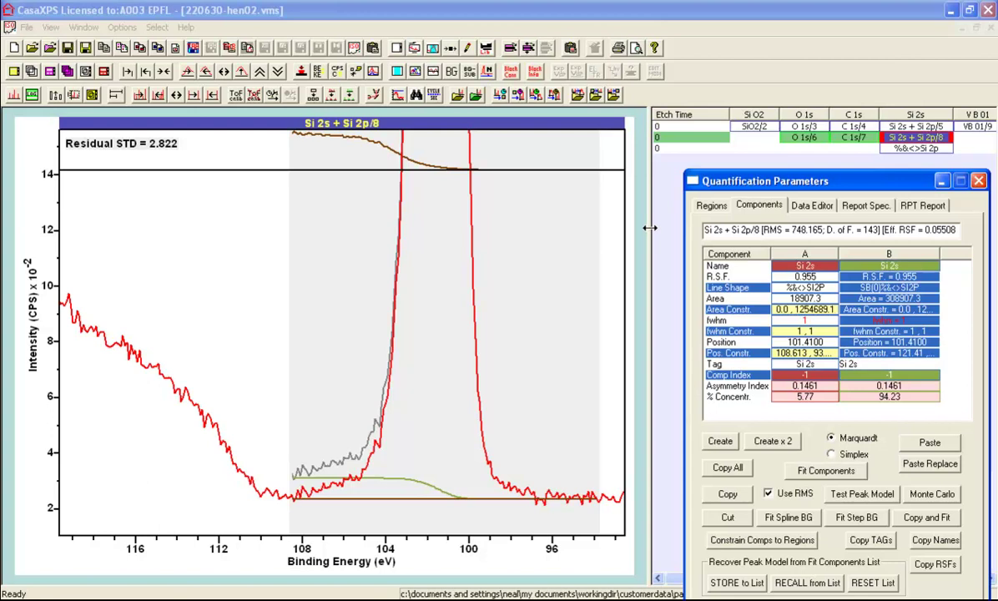
Extend the Si 2s quantification region so that it starts at about 113.15 eV.
click(711, 206)
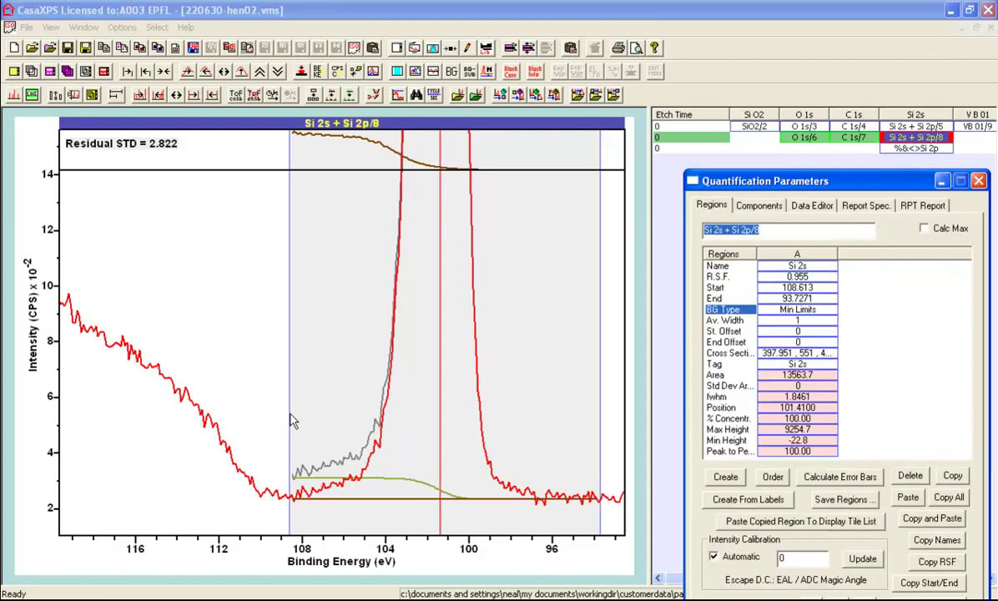
drag(294, 414, 195, 417)
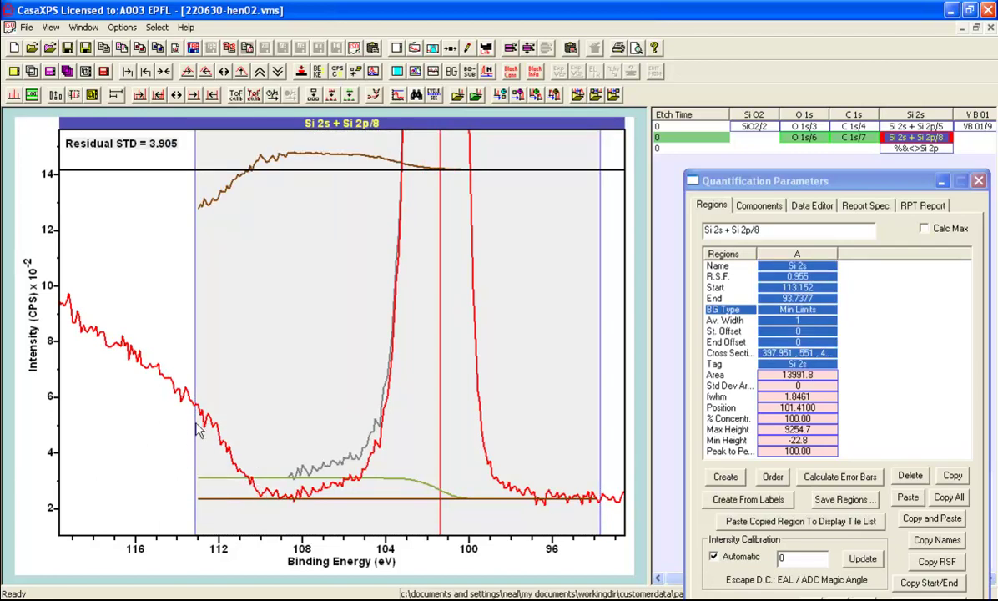
Move component B onto the rising background at about 111.5 eV, adjust its position constraint, and fit the components.
click(758, 205)
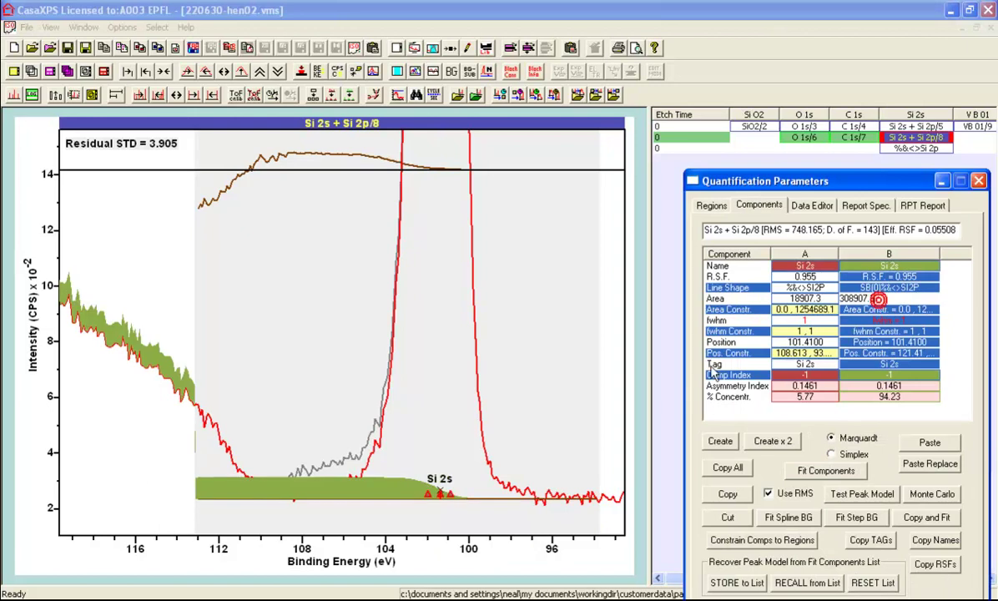
click(440, 492)
mouse_move(441, 492)
mouse_down()
mouse_move(432, 476)
mouse_move(415, 474)
mouse_move(235, 472)
mouse_move(231, 438)
mouse_up()
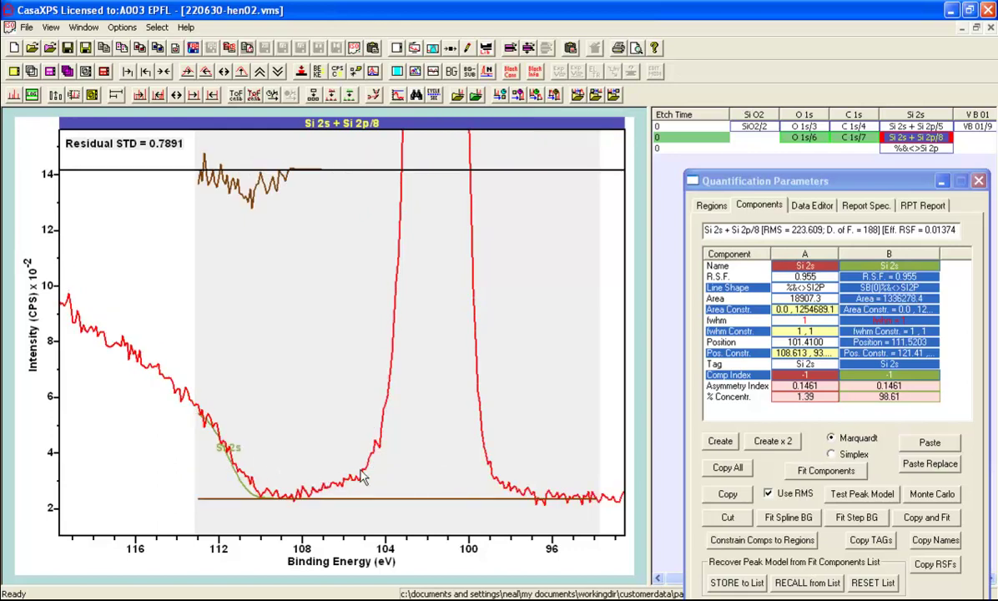
click(886, 357)
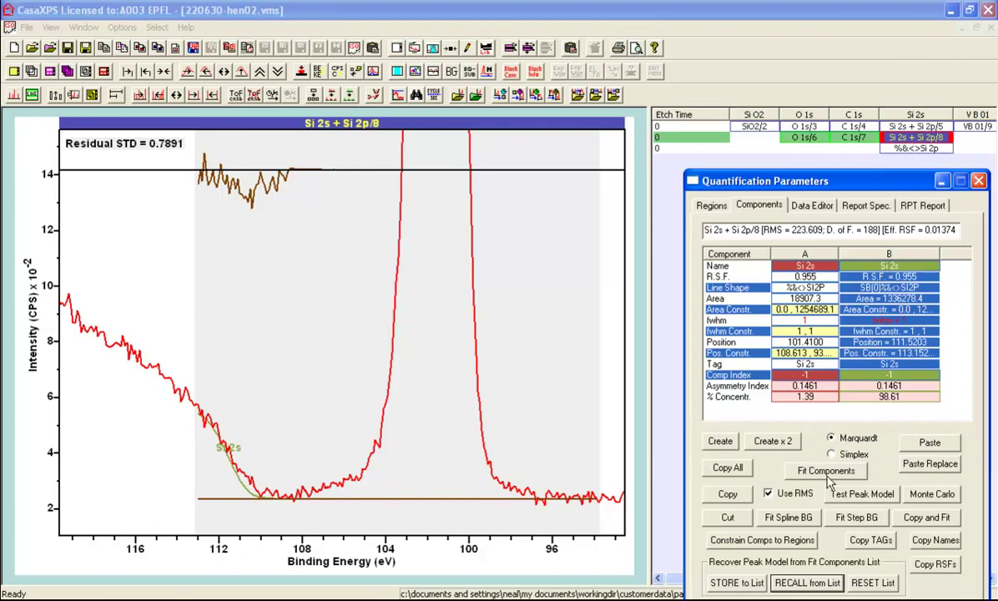
click(789, 469)
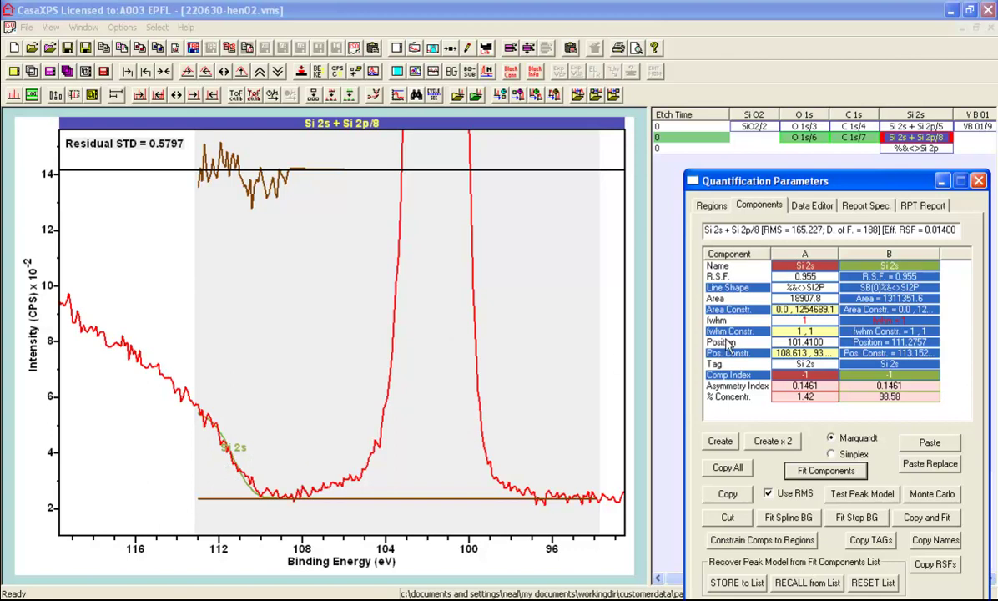
Constrain component B's position to a fixed offset from component A by entering "a" as its position constraint.
click(872, 354)
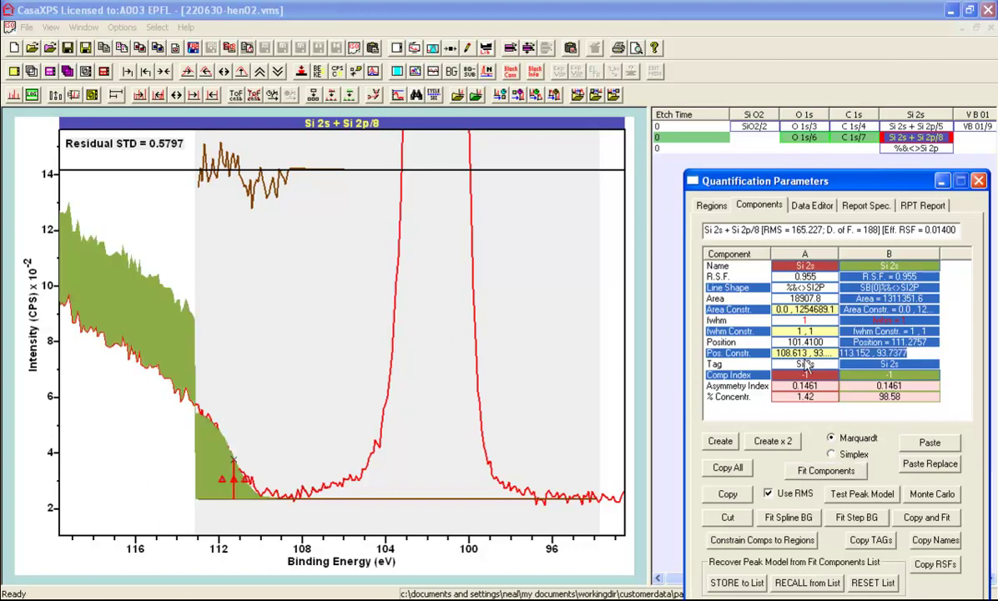
text(a)
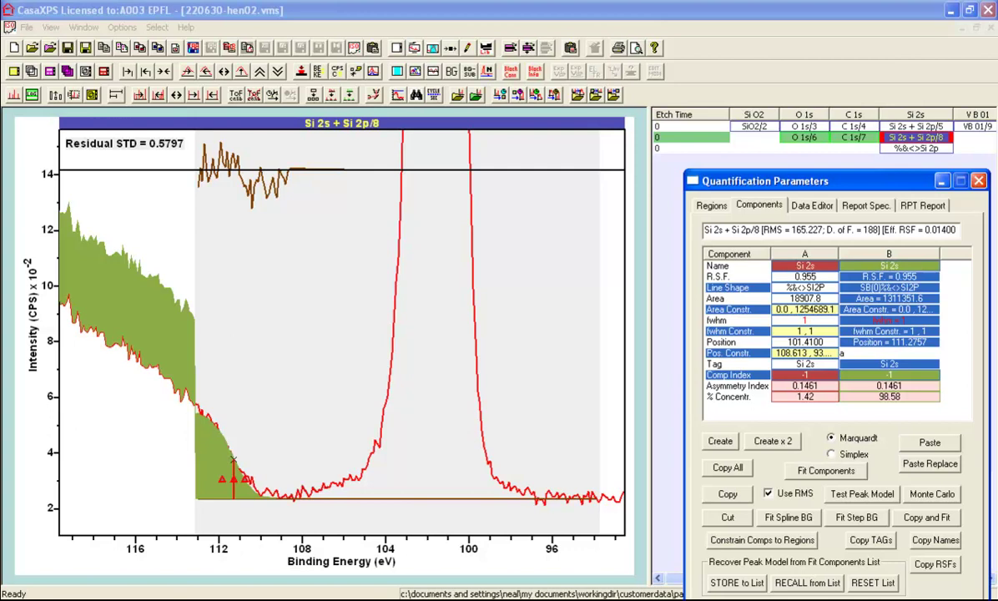
key(Return)
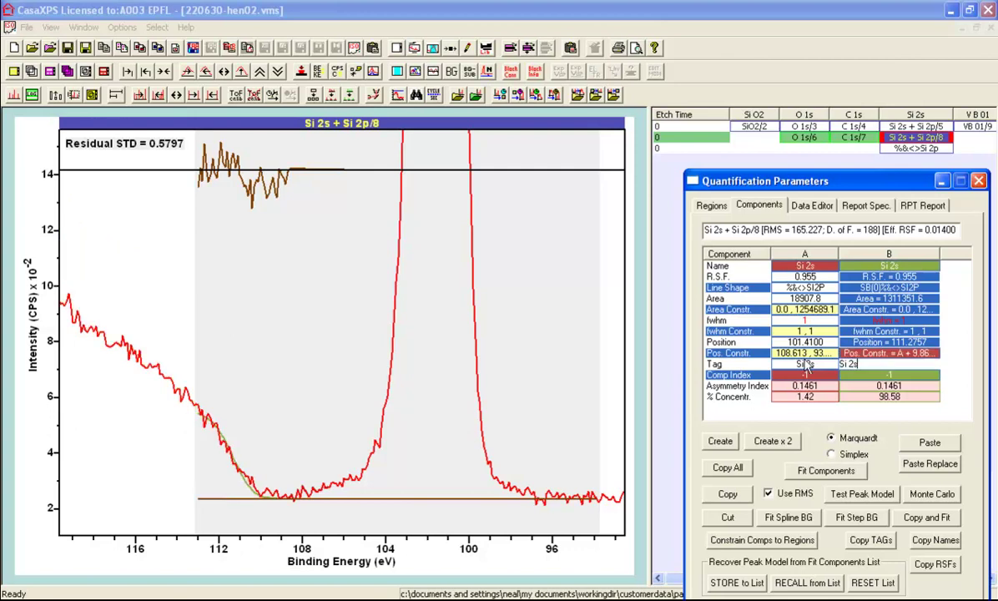
click(916, 355)
click(916, 355)
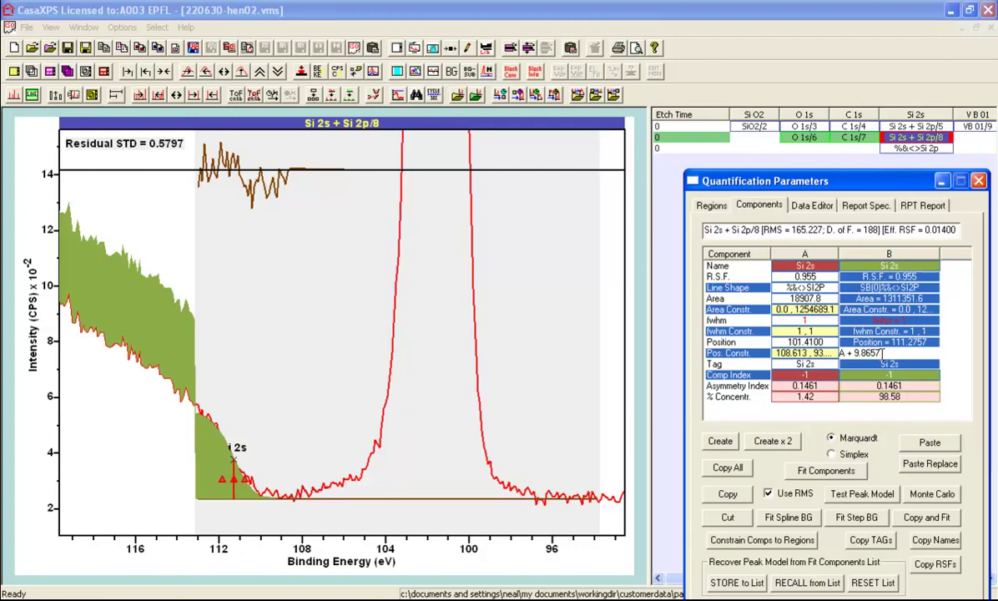
click(538, 414)
Rename component A to "Si 2p" and set its R.S.F. to 0.817.
click(813, 261)
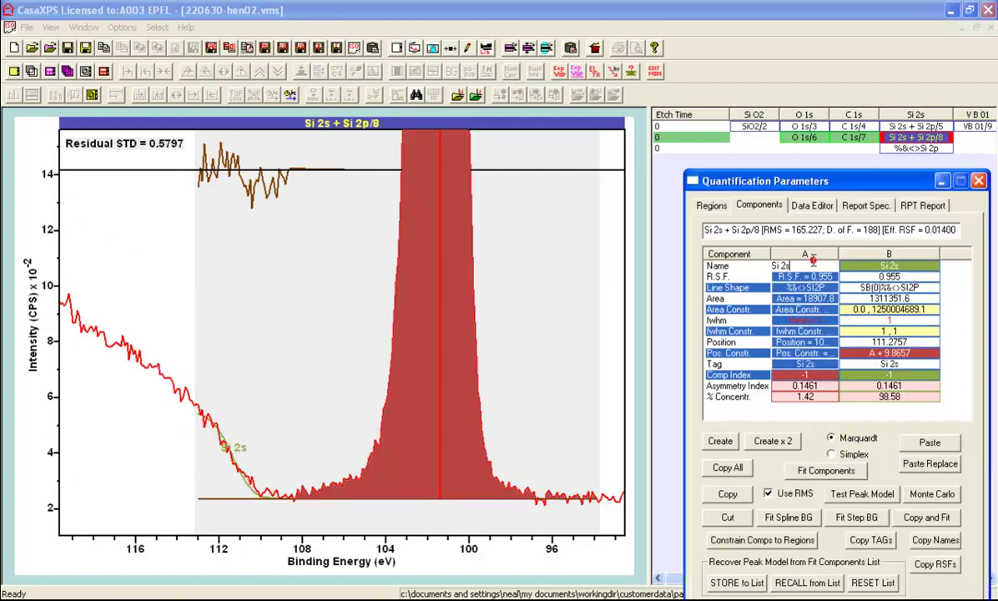
text(p)
click(827, 275)
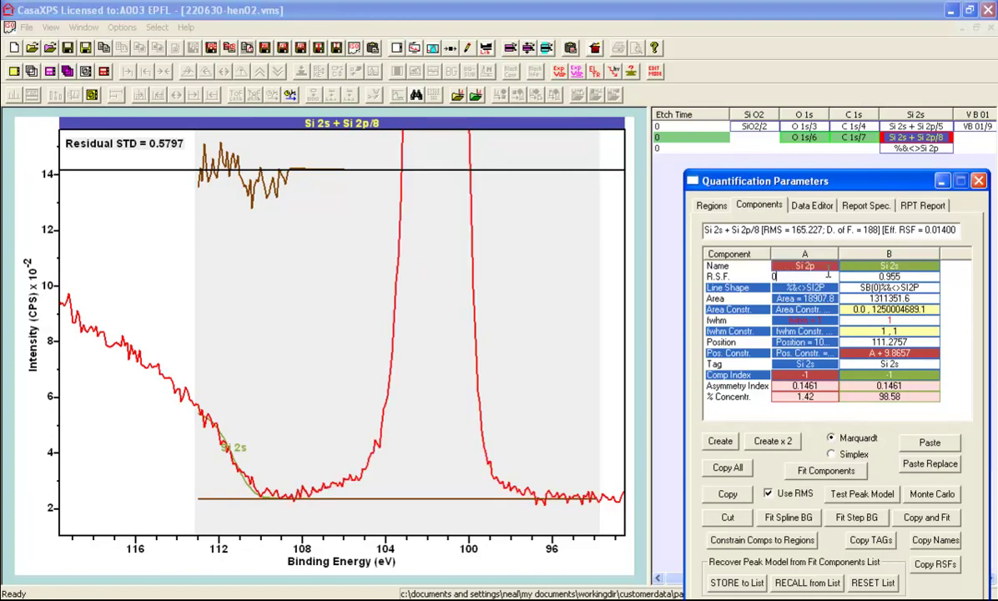
key(Return)
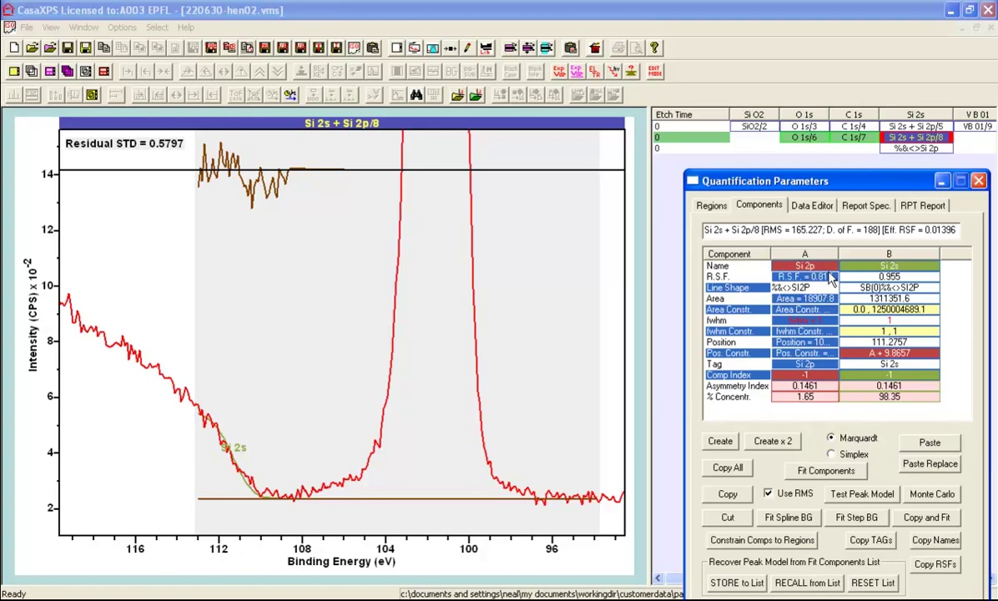
Rename component B to "Si 2p BG" and set its R.S.F. to 0.
click(851, 254)
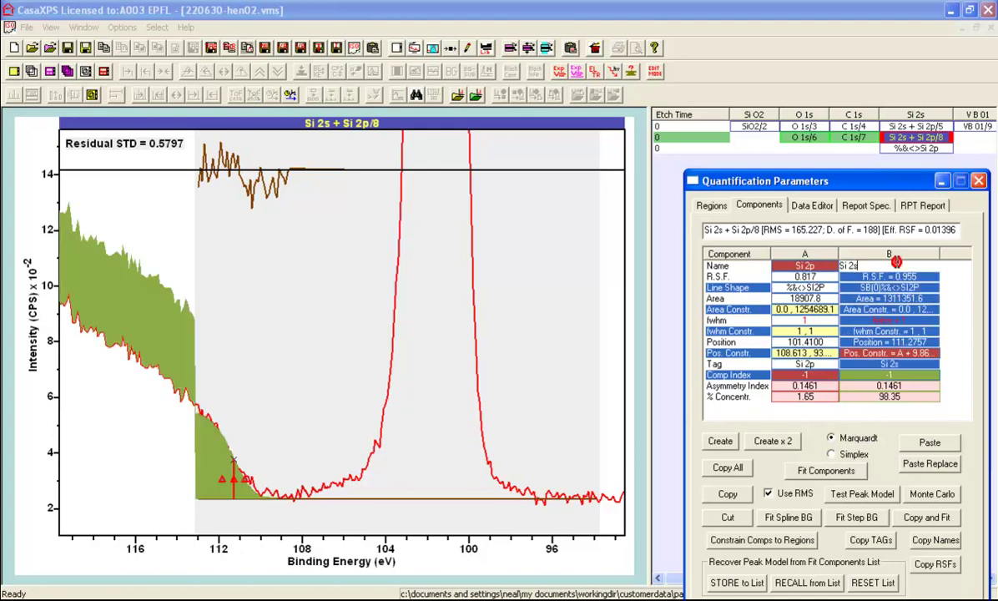
text(p BG)
key(Return)
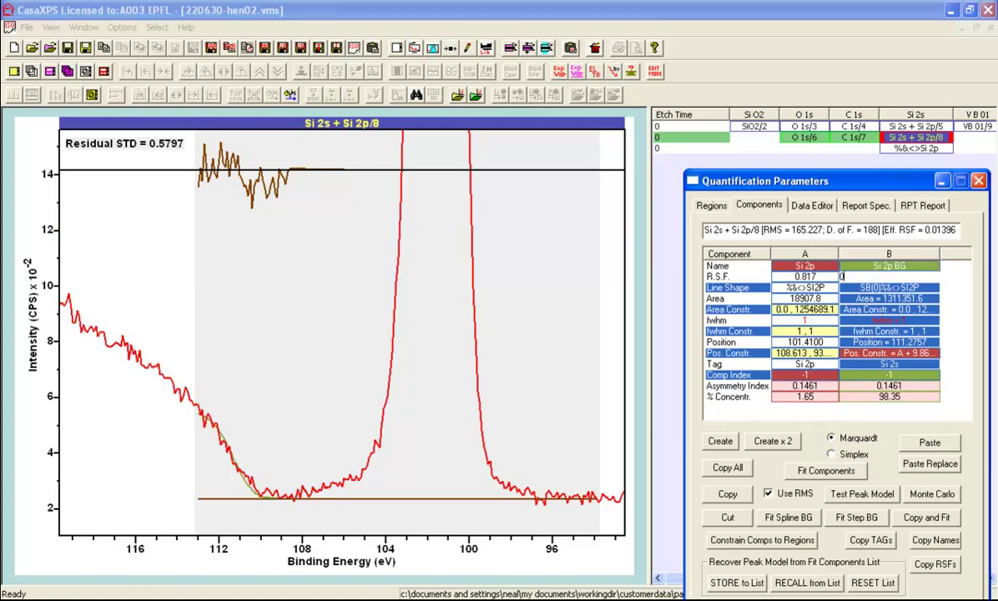
text(0)
key(Return)
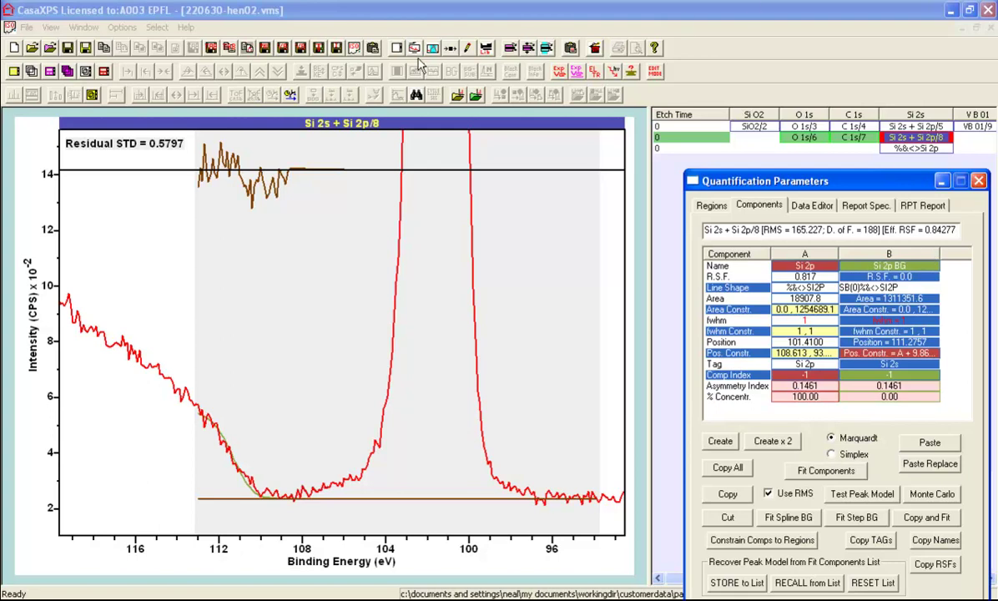
Annotate the Si 2s + Si 2p spectrum with a components table that includes the position offset.
click(470, 49)
click(470, 49)
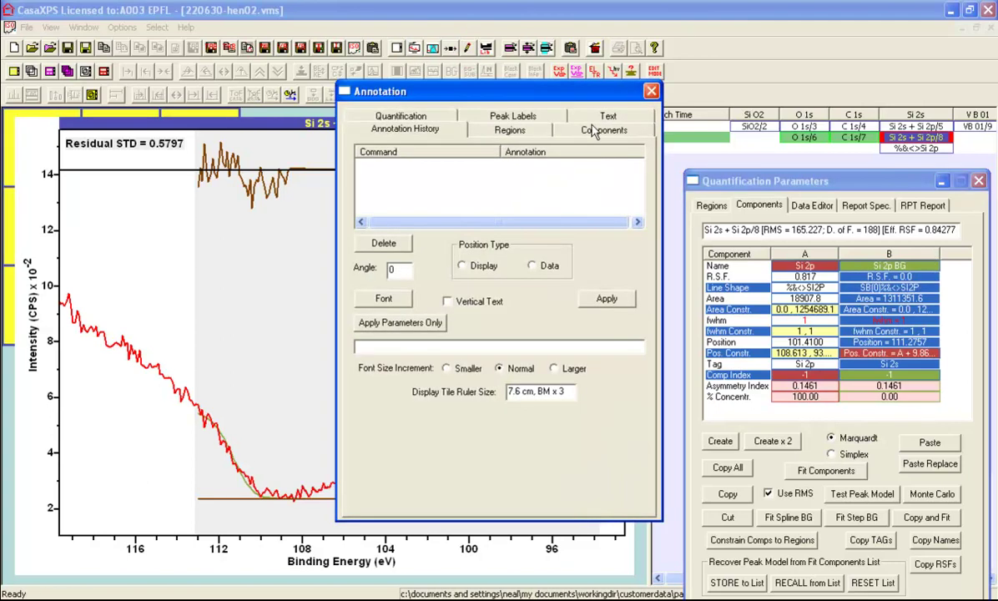
click(594, 134)
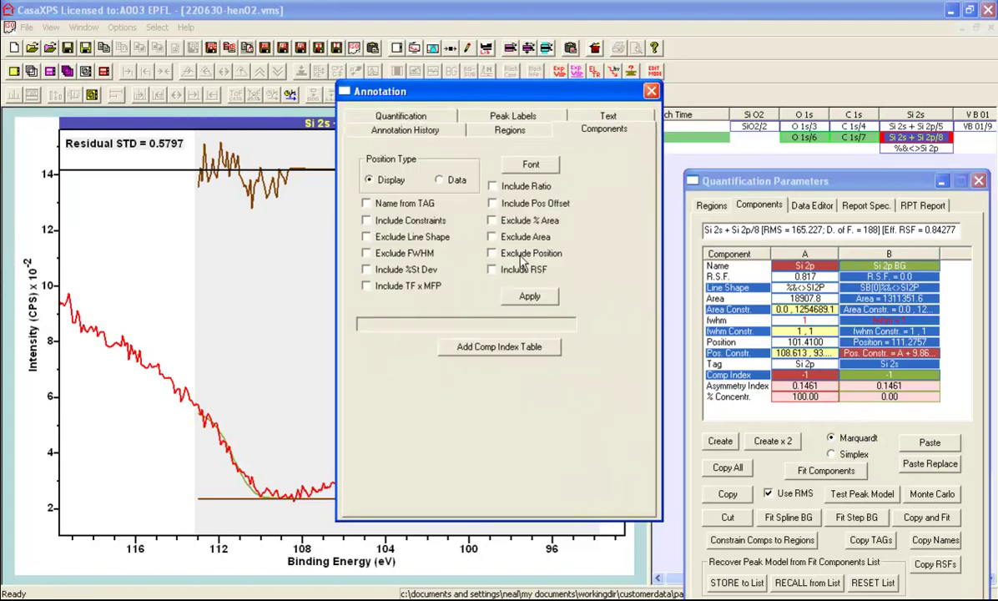
click(492, 203)
click(515, 294)
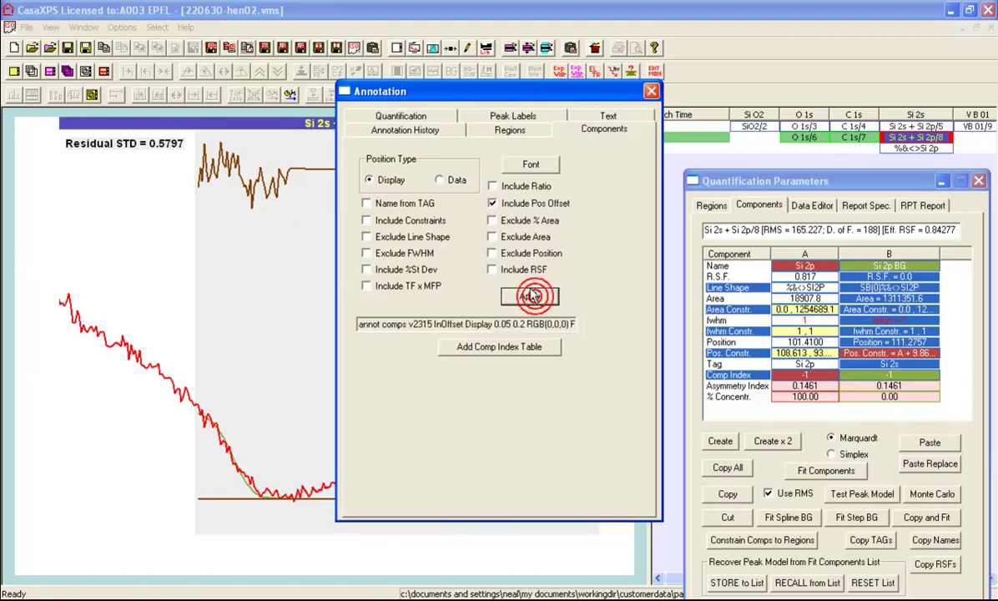
click(596, 73)
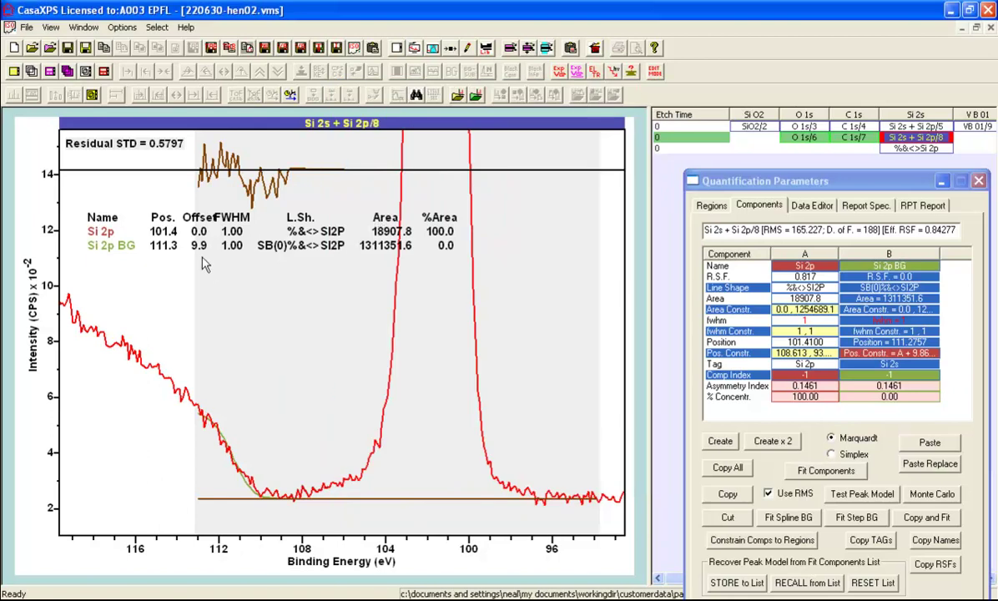